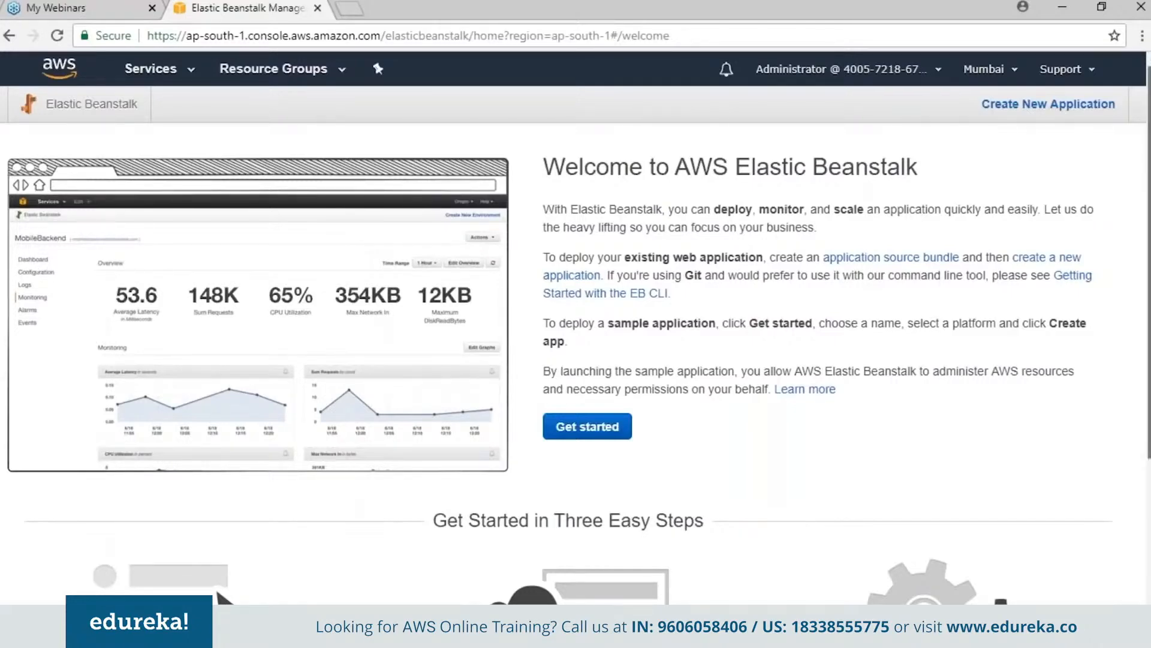
# - Create a new Elastic Beanstalk application named tomcatapp with the description "my new web app"
pyautogui.scroll(-3, 576, 300)
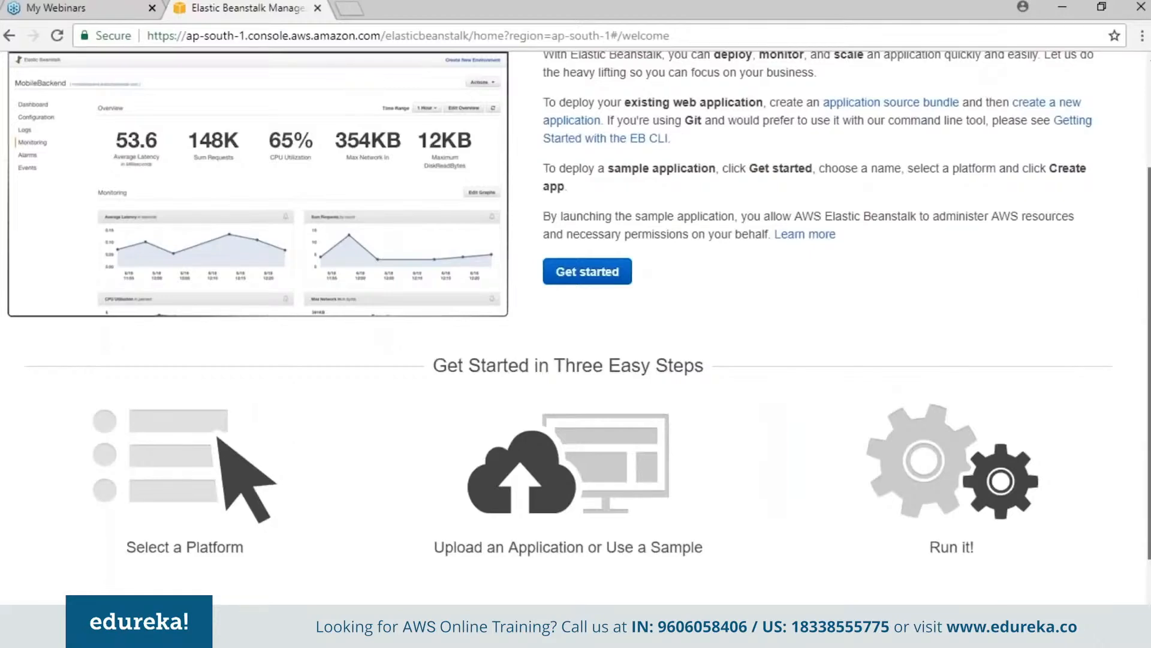
pyautogui.scroll(-2, 575, 323)
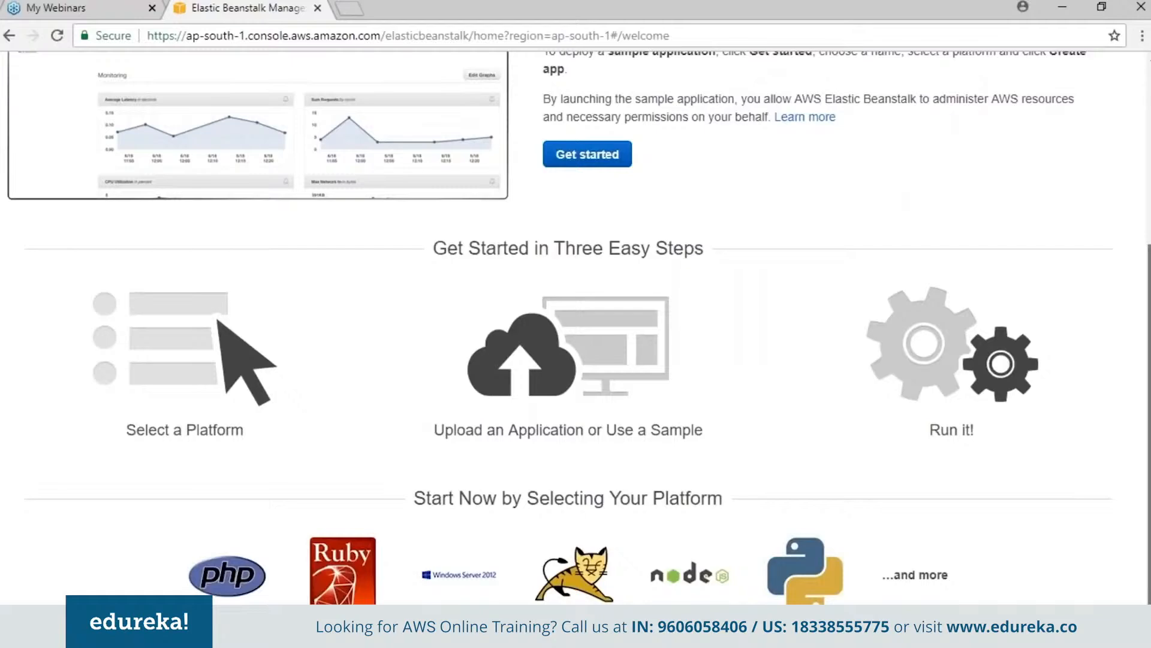
pyautogui.scroll(4, 576, 327)
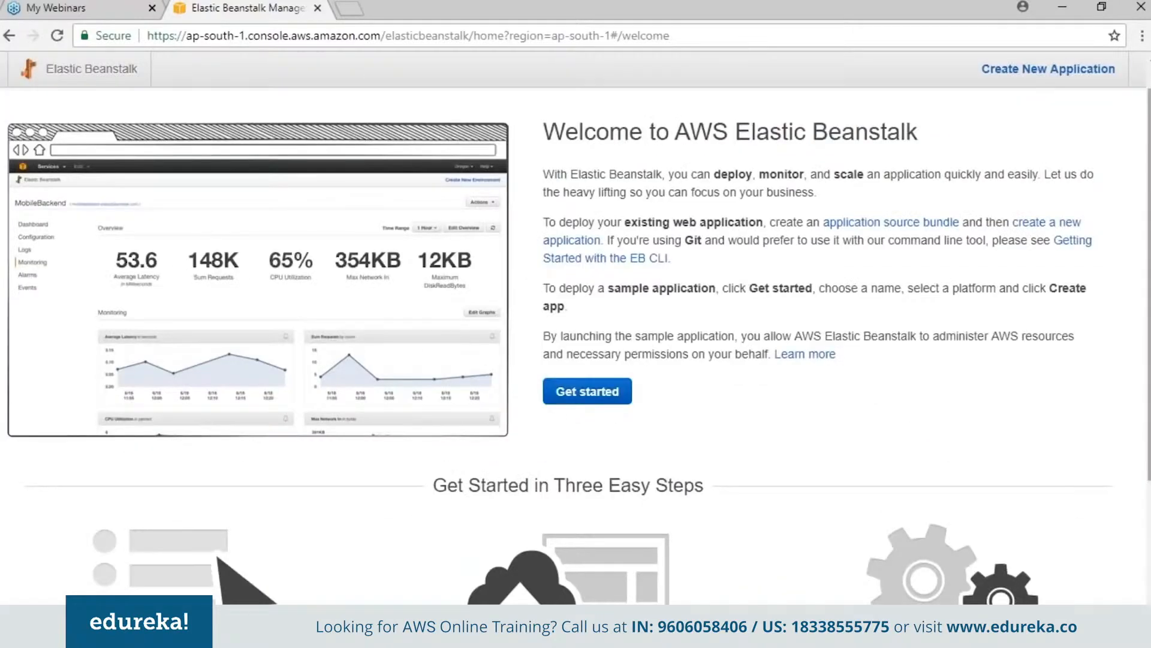
pyautogui.scroll(1, 1029, 99)
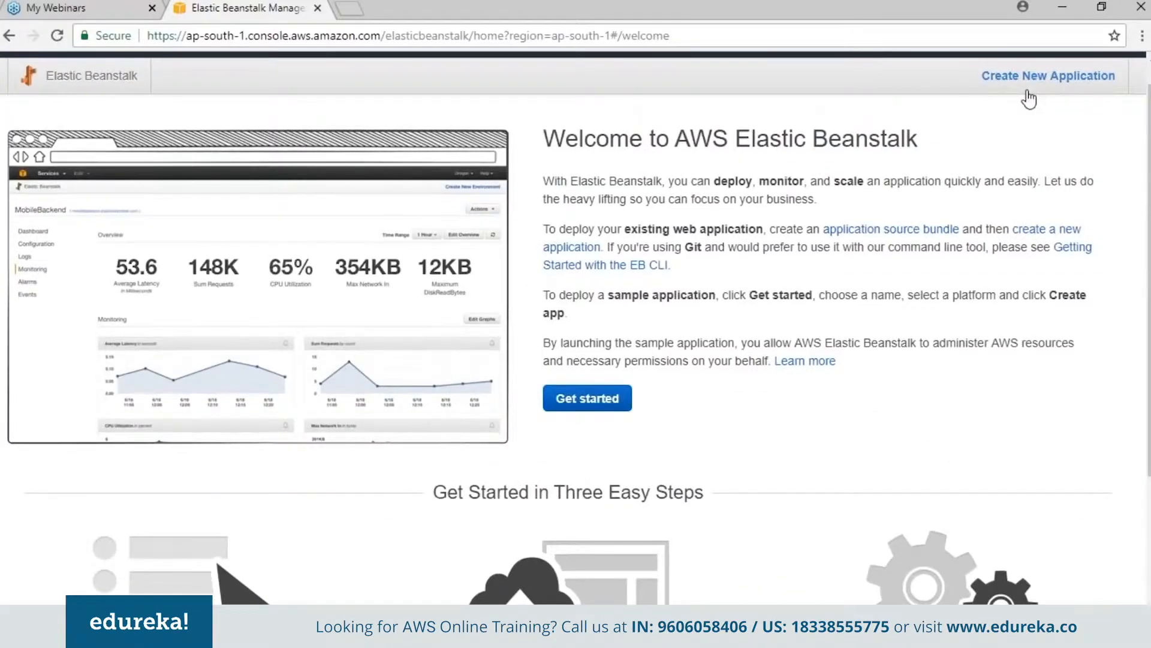
pyautogui.click(1028, 90)
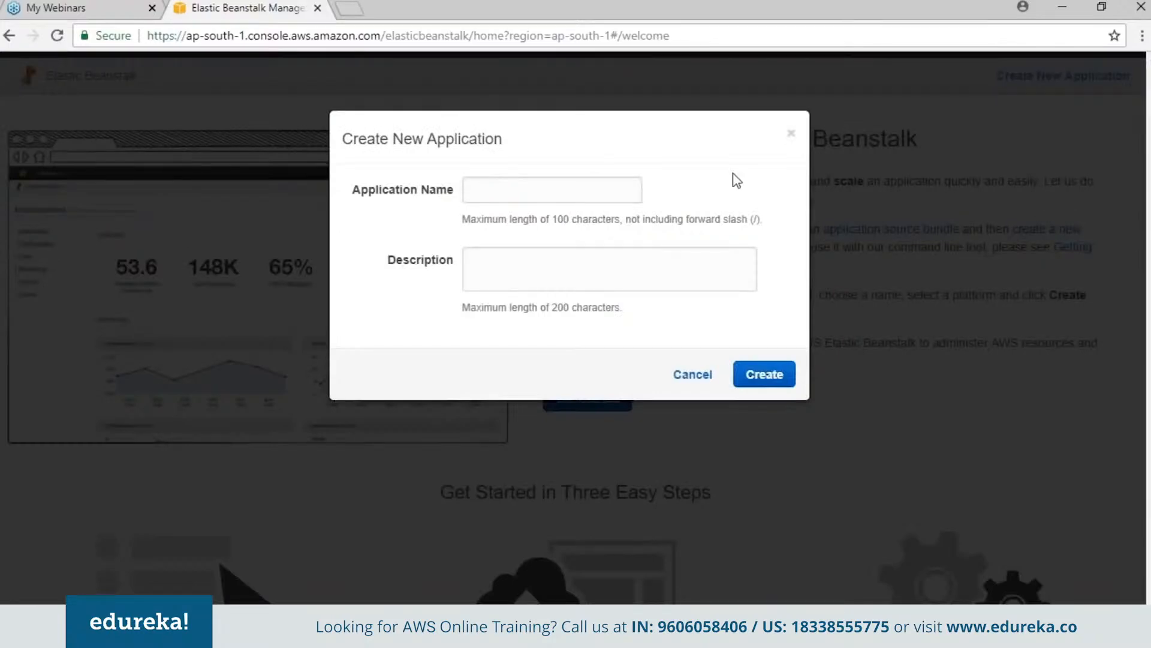
pyautogui.click(528, 192)
pyautogui.write('to')
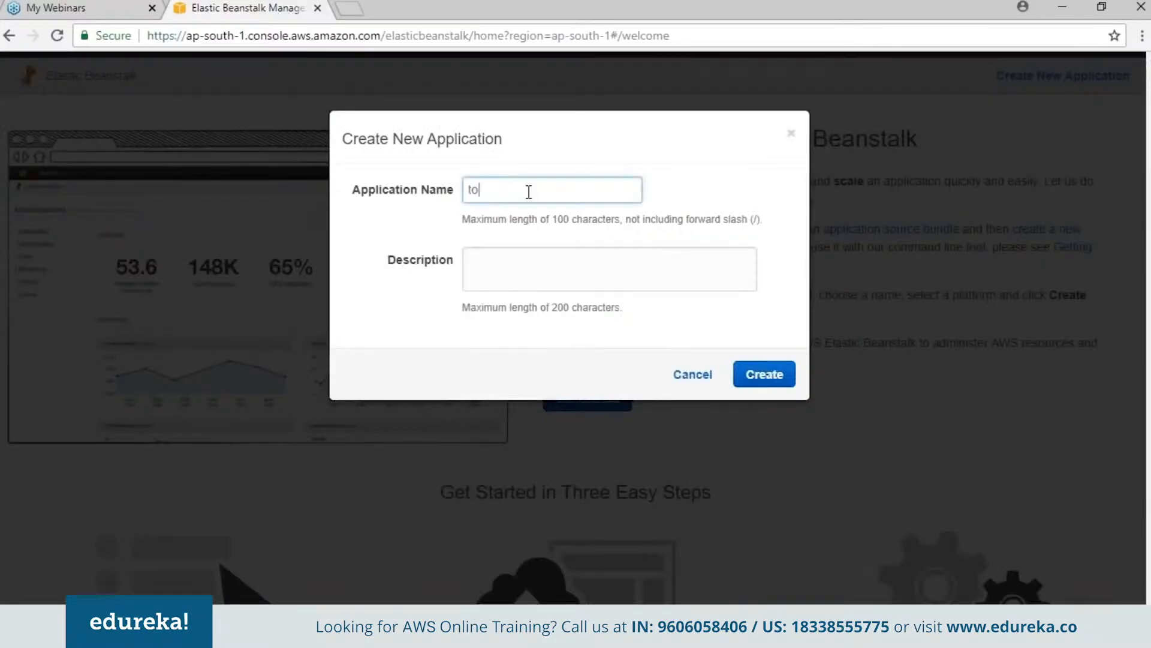
pyautogui.write('mcatapp')
pyautogui.click(518, 286)
pyautogui.write('my new web')
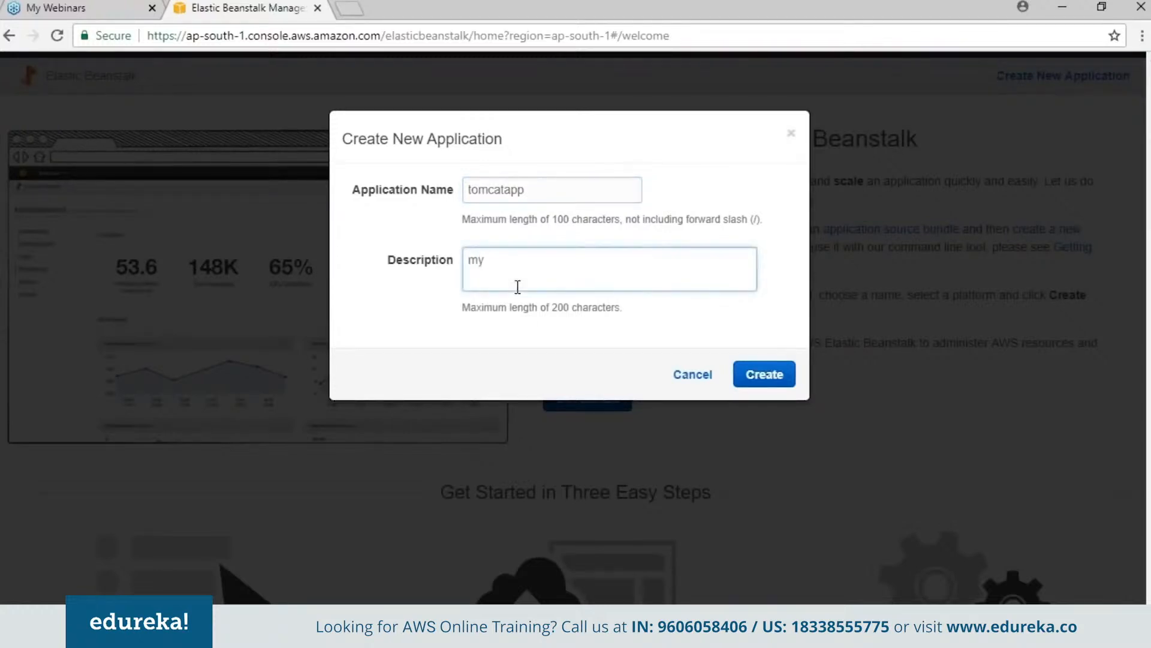
pyautogui.write(' app')
pyautogui.click(776, 377)
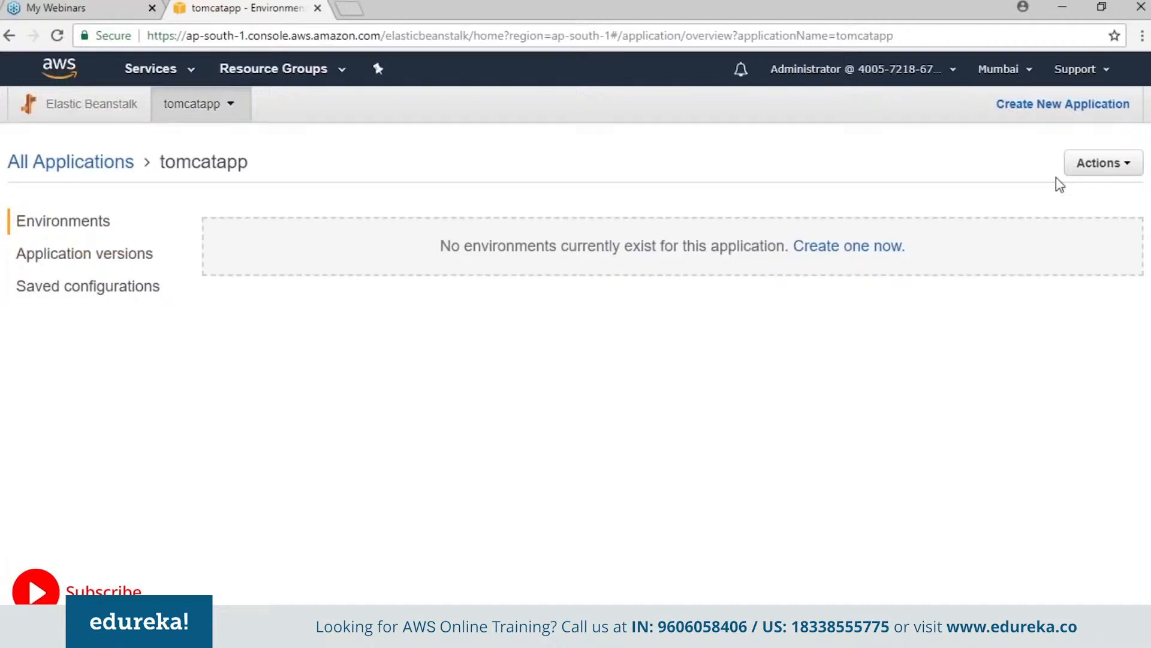
# - Start creating an environment for tomcatapp using the web server environment tier
pyautogui.click(1100, 177)
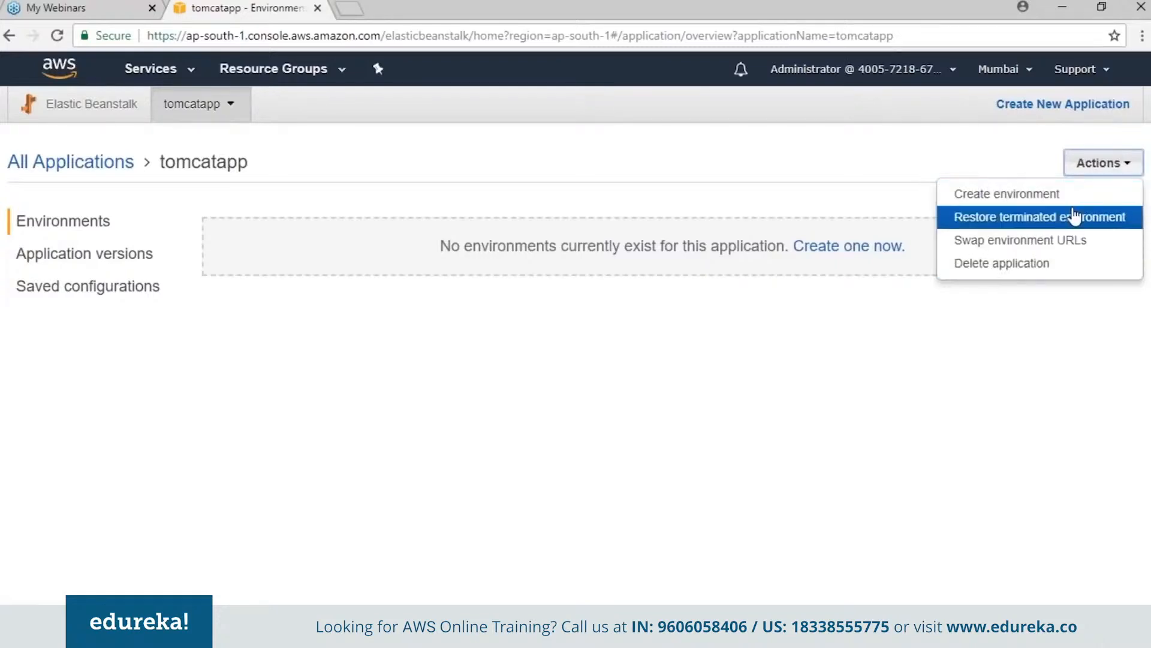
pyautogui.click(1060, 195)
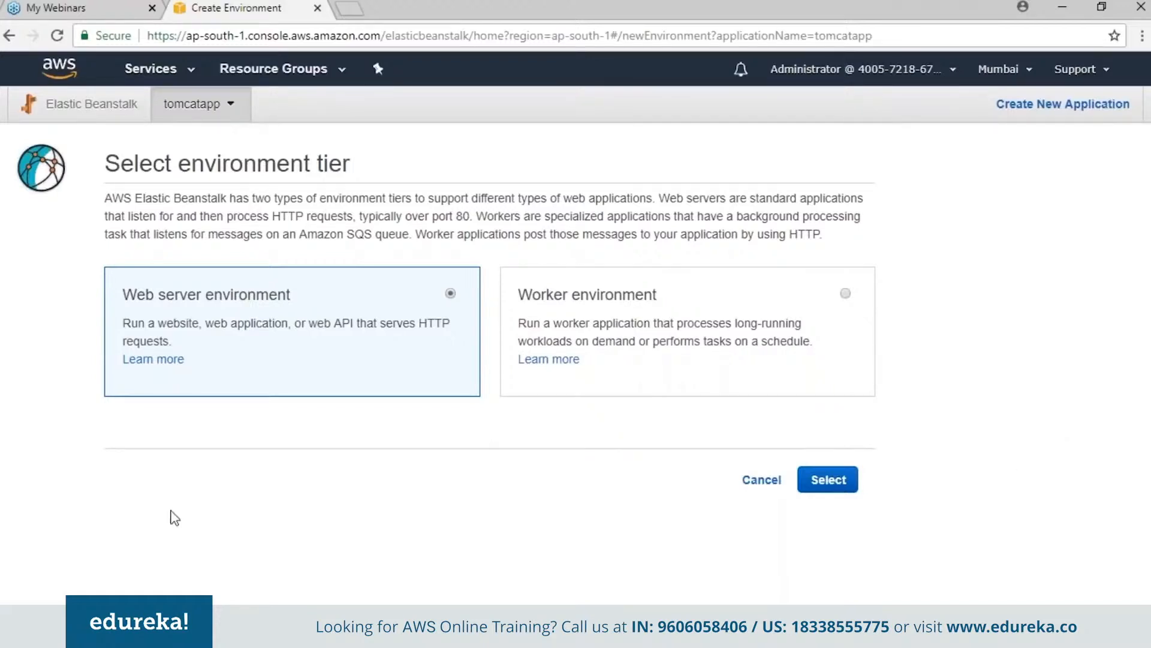
pyautogui.click(819, 487)
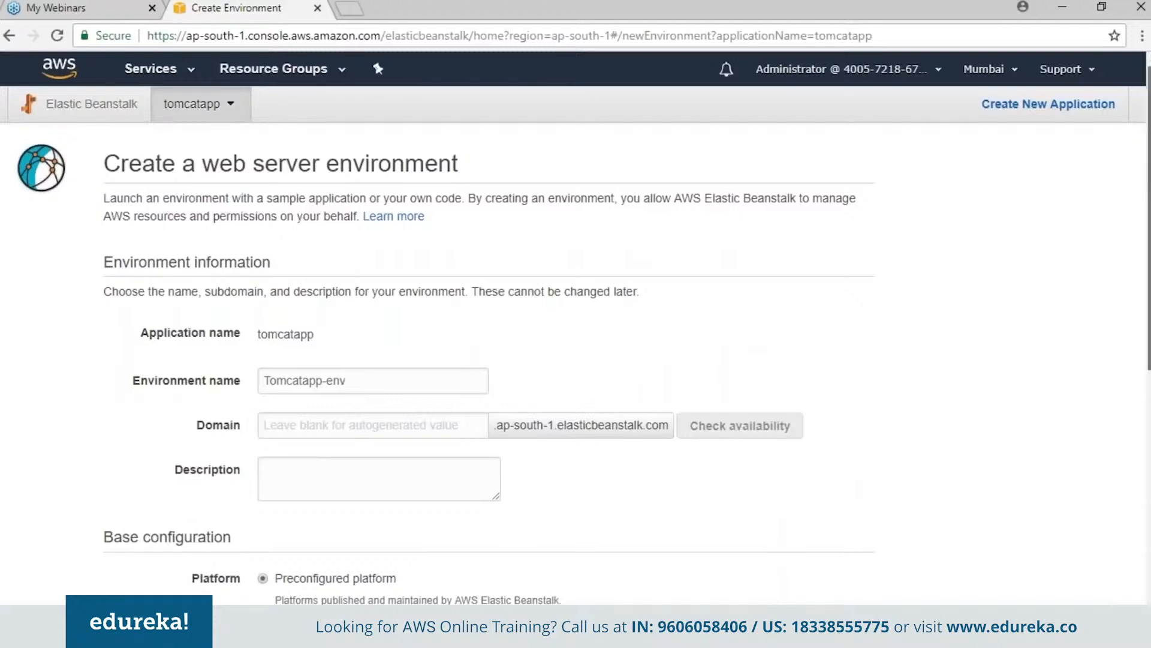
# - Set the environment's domain to mytomapp and check its availability
pyautogui.scroll(-1, 576, 328)
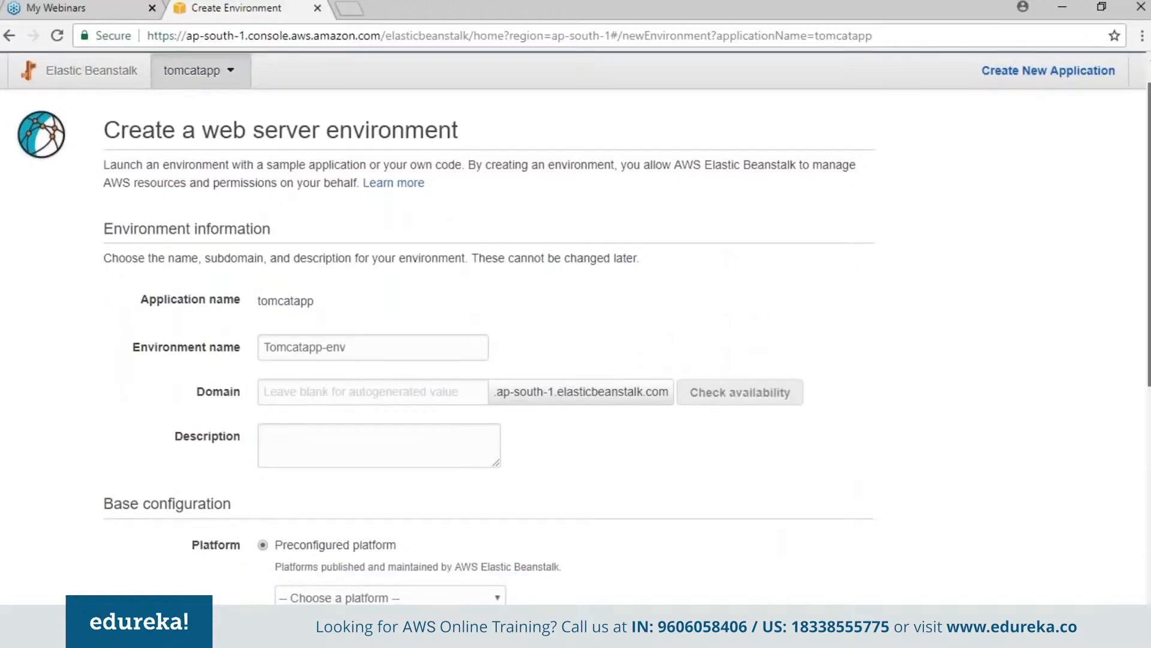
pyautogui.scroll(-2, 381, 274)
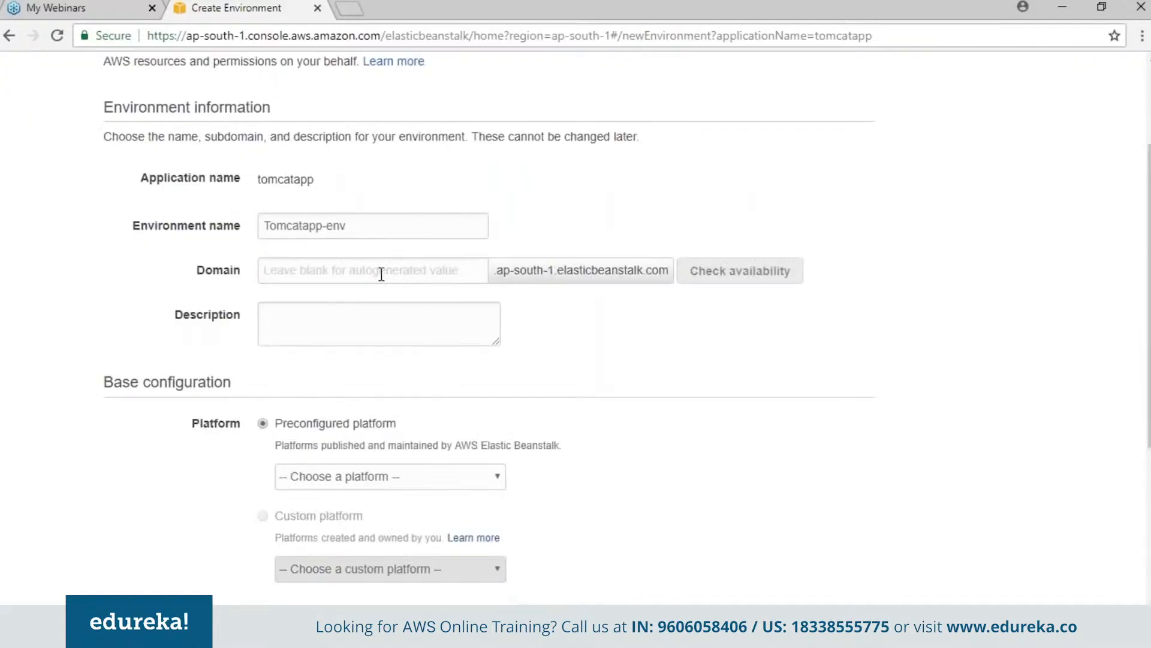
pyautogui.click(381, 274)
pyautogui.write('mt')
pyautogui.write('tomapp')
pyautogui.click(278, 271)
pyautogui.press('BackSpace')
pyautogui.write('y')
pyautogui.click(753, 274)
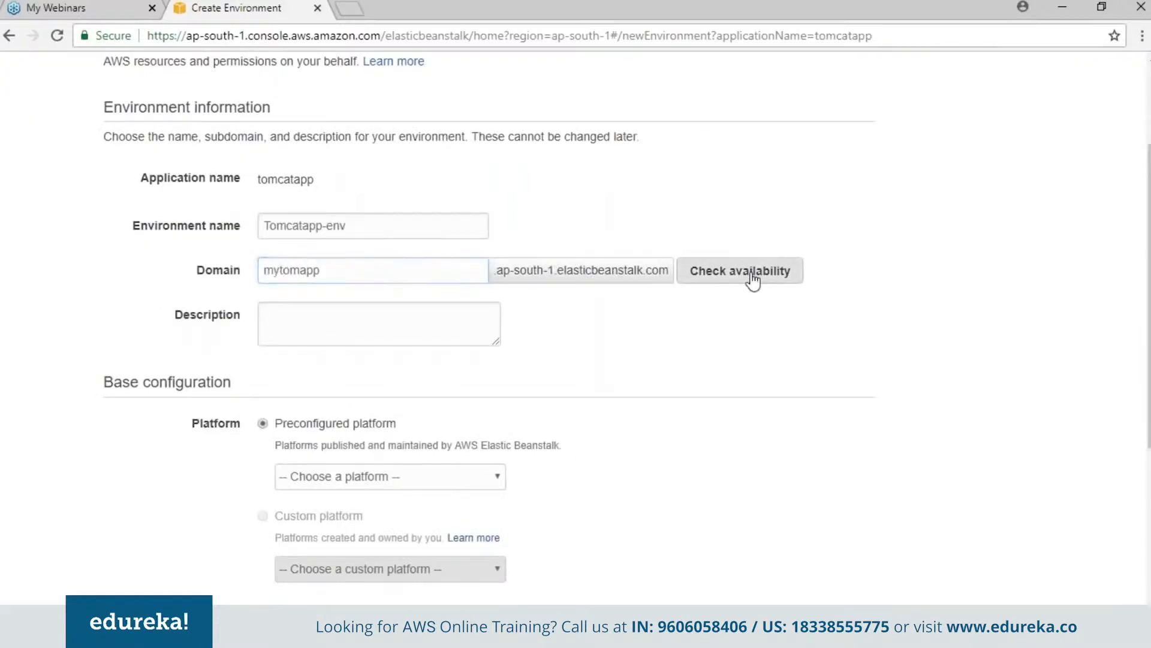
# - Enter "my new web app" as the environment's description
pyautogui.click(290, 367)
pyautogui.write('my')
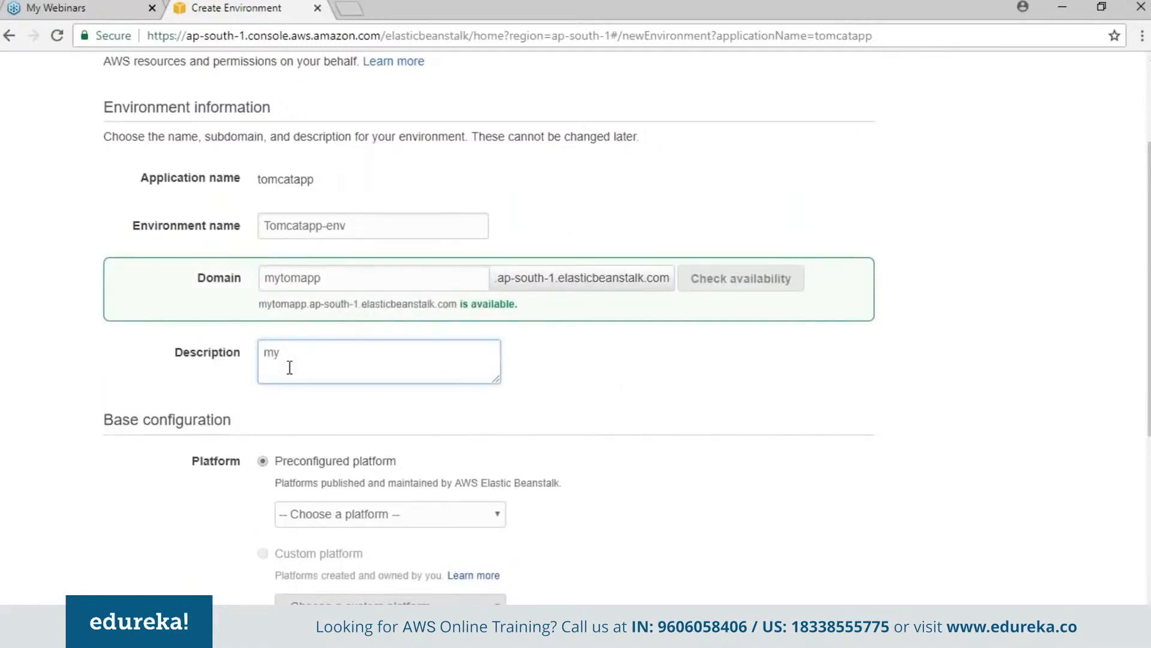
pyautogui.write(' new web app')
# - Choose Tomcat as the preconfigured platform and create the environment with the sample application code
pyautogui.scroll(-1, 289, 367)
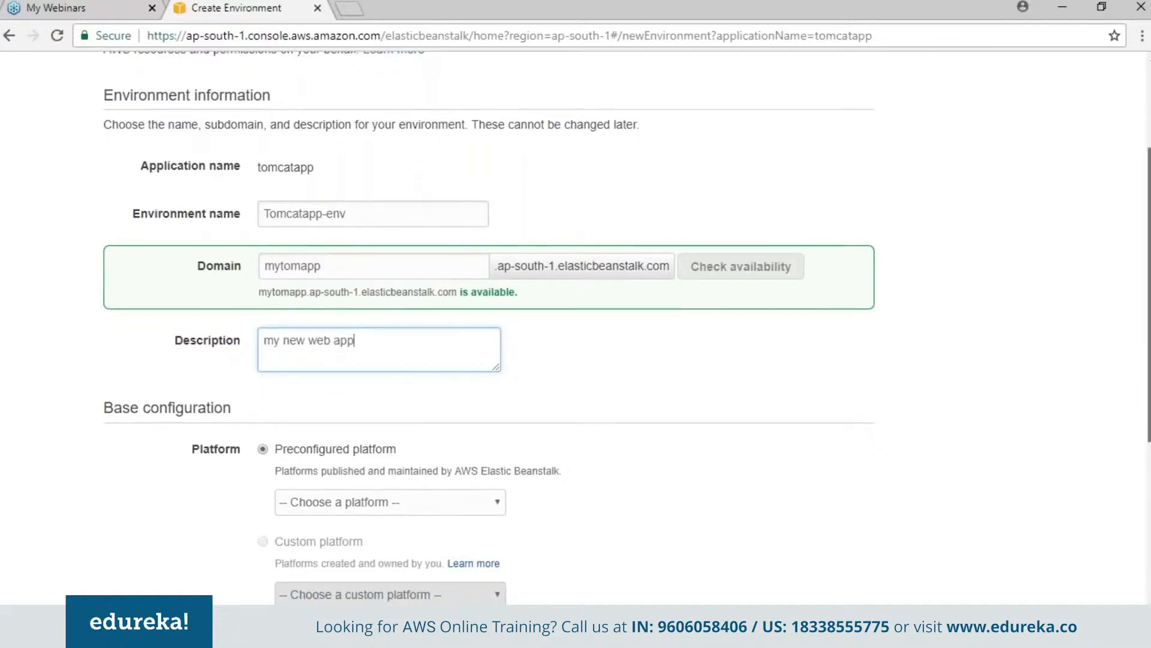
pyautogui.scroll(-3, 1050, 548)
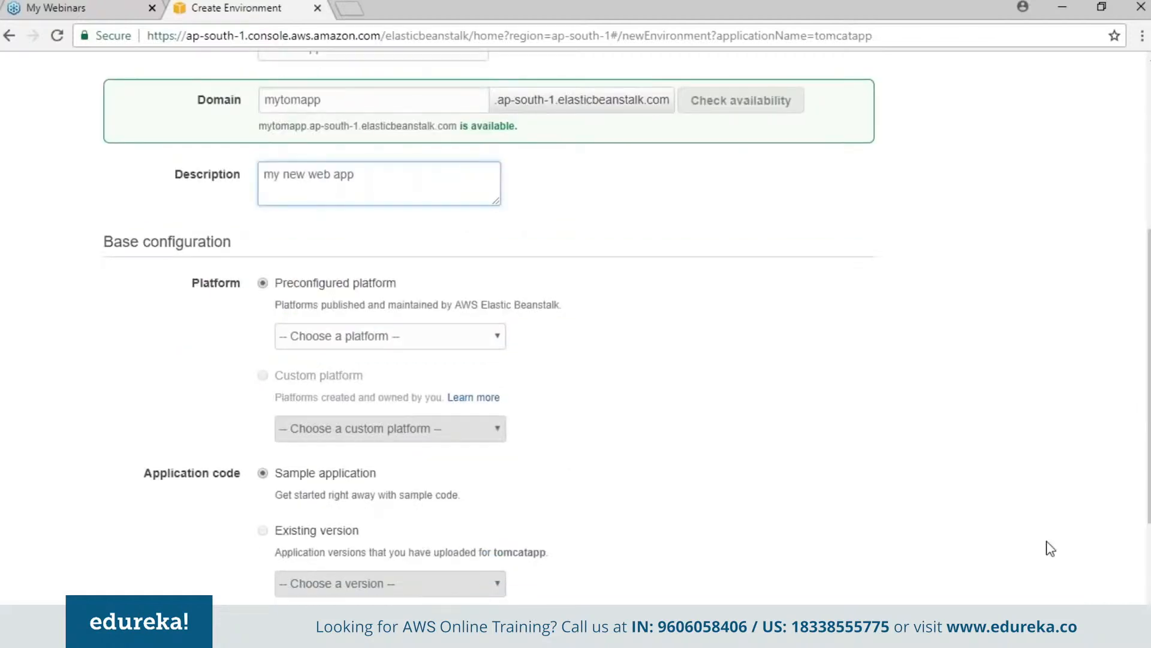
pyautogui.click(467, 337)
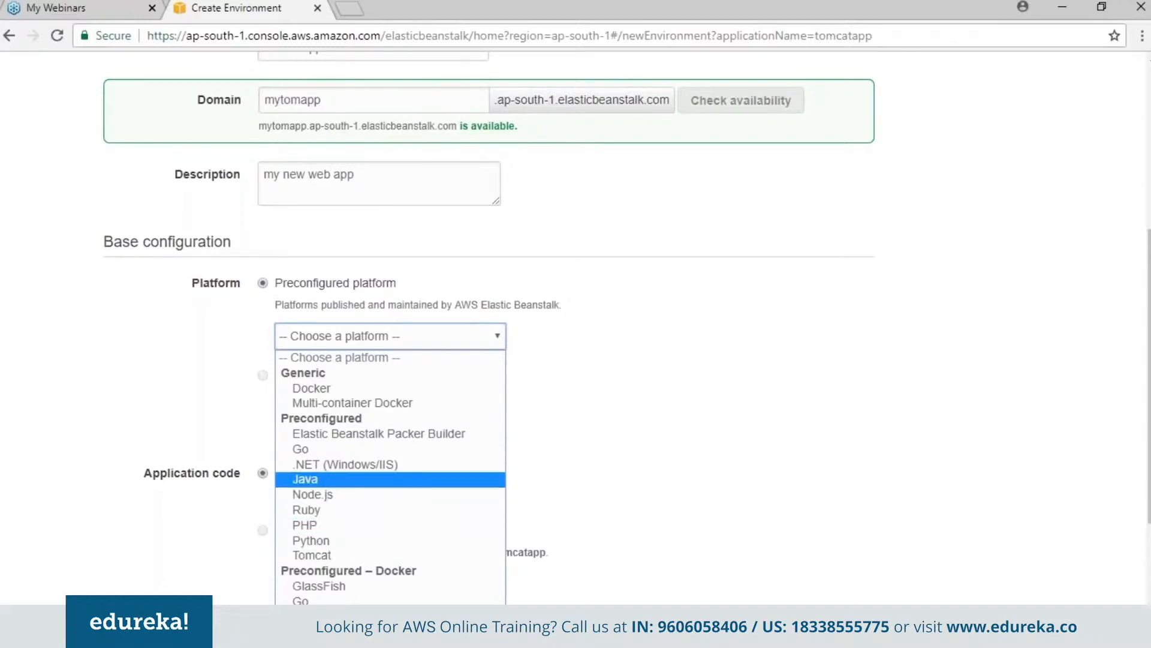
pyautogui.click(699, 395)
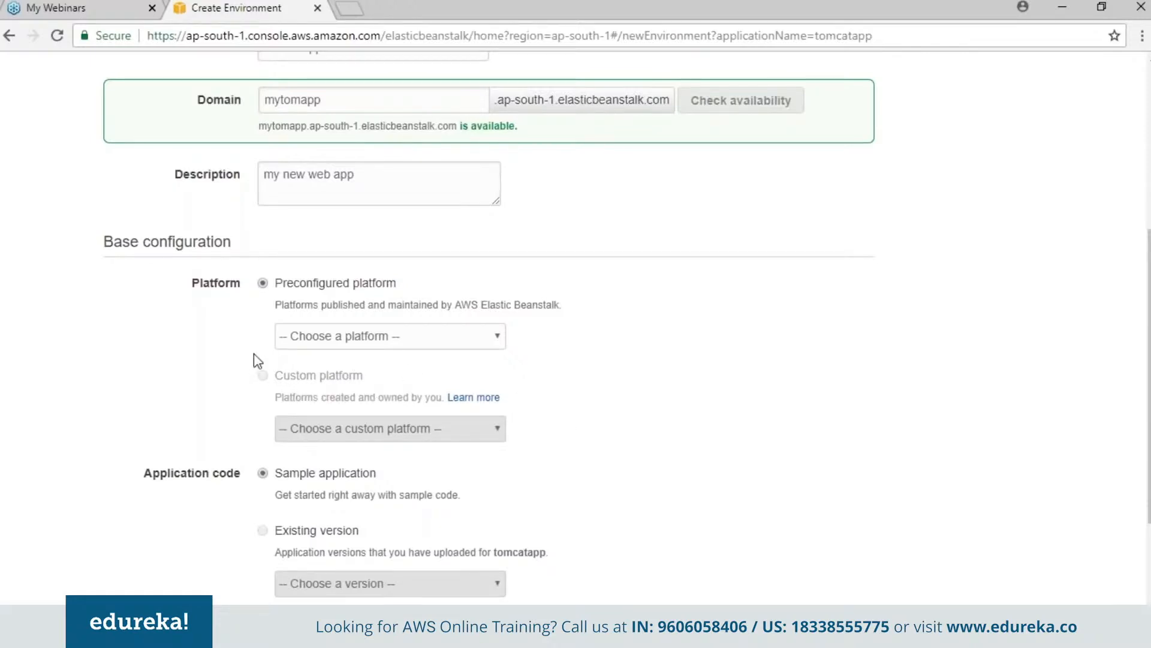
pyautogui.click(496, 338)
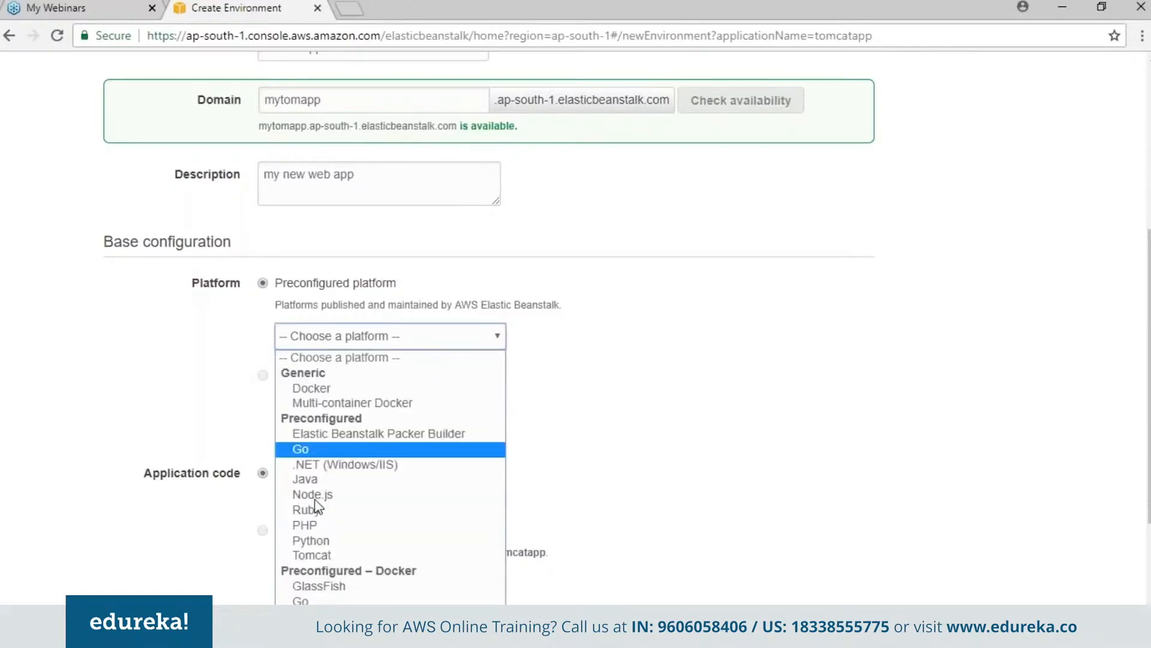
pyautogui.click(304, 555)
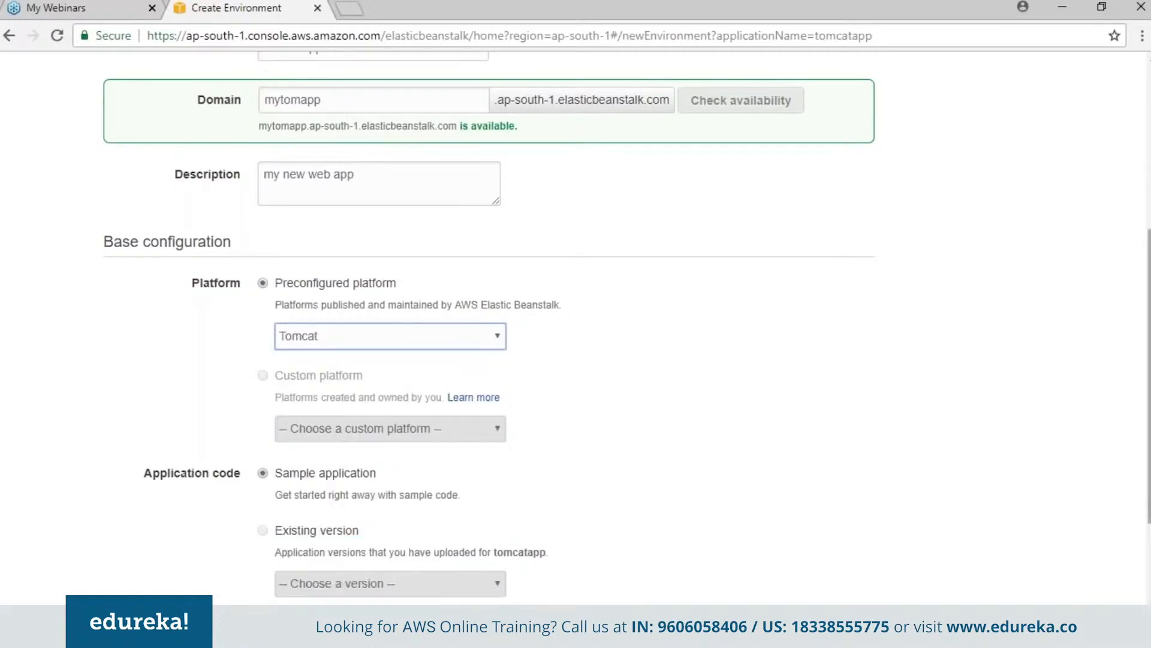
pyautogui.scroll(-4, 913, 207)
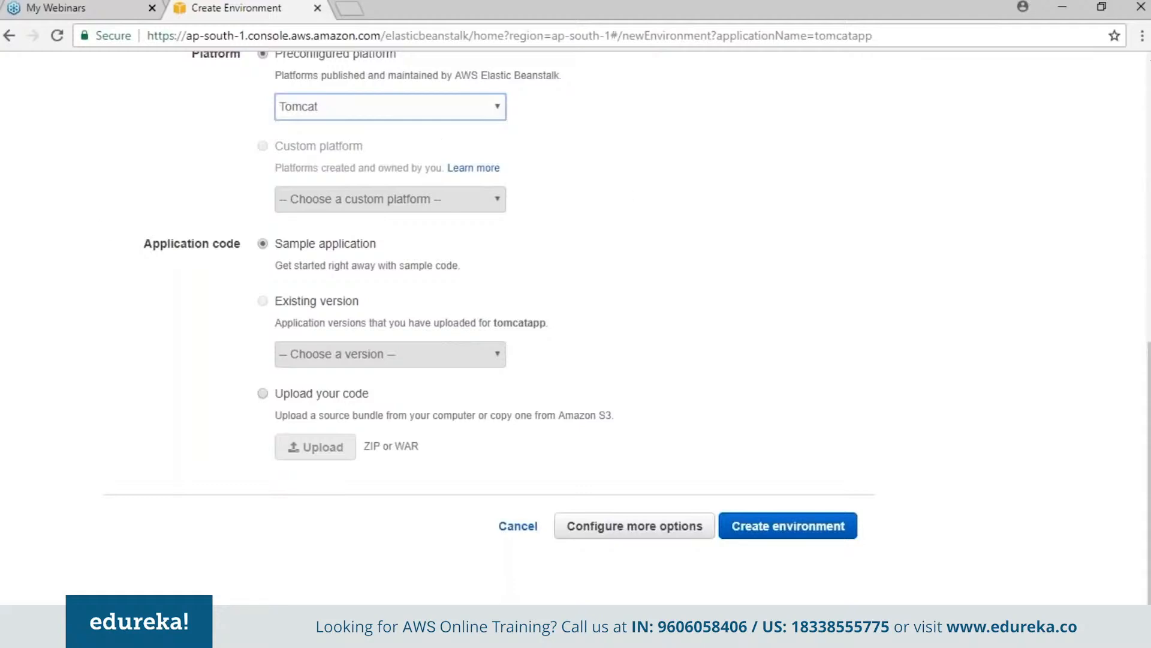
pyautogui.click(773, 529)
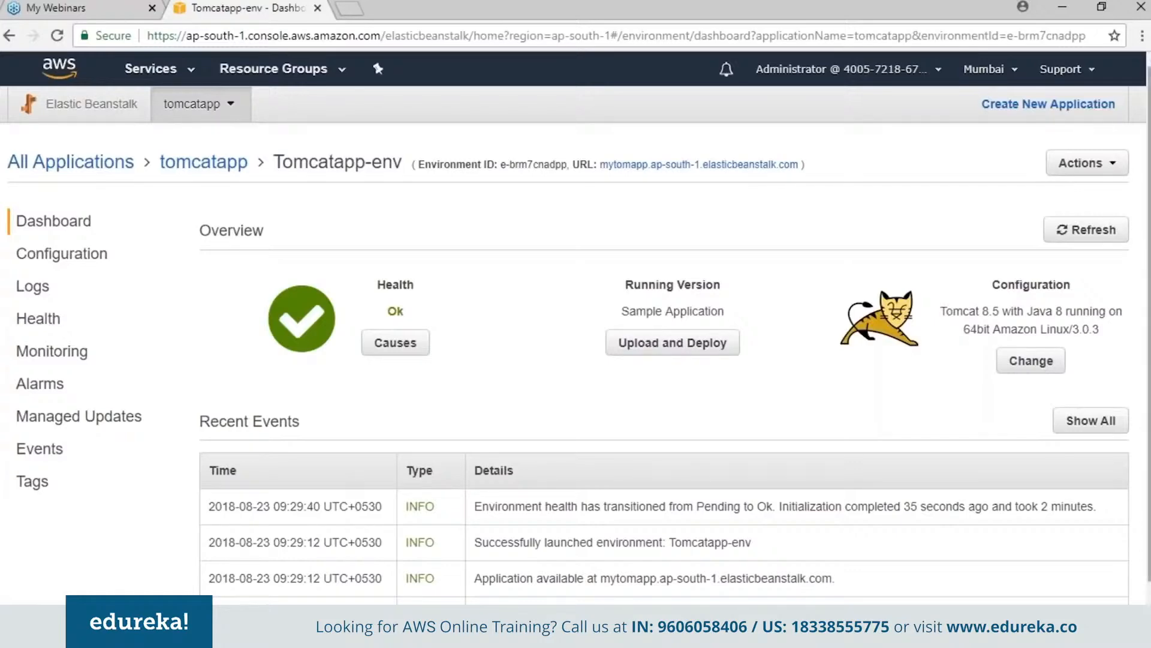
# - Open the instances settings in Tomcatapp-env's configuration for modification and look through the available instance types
pyautogui.click(37, 258)
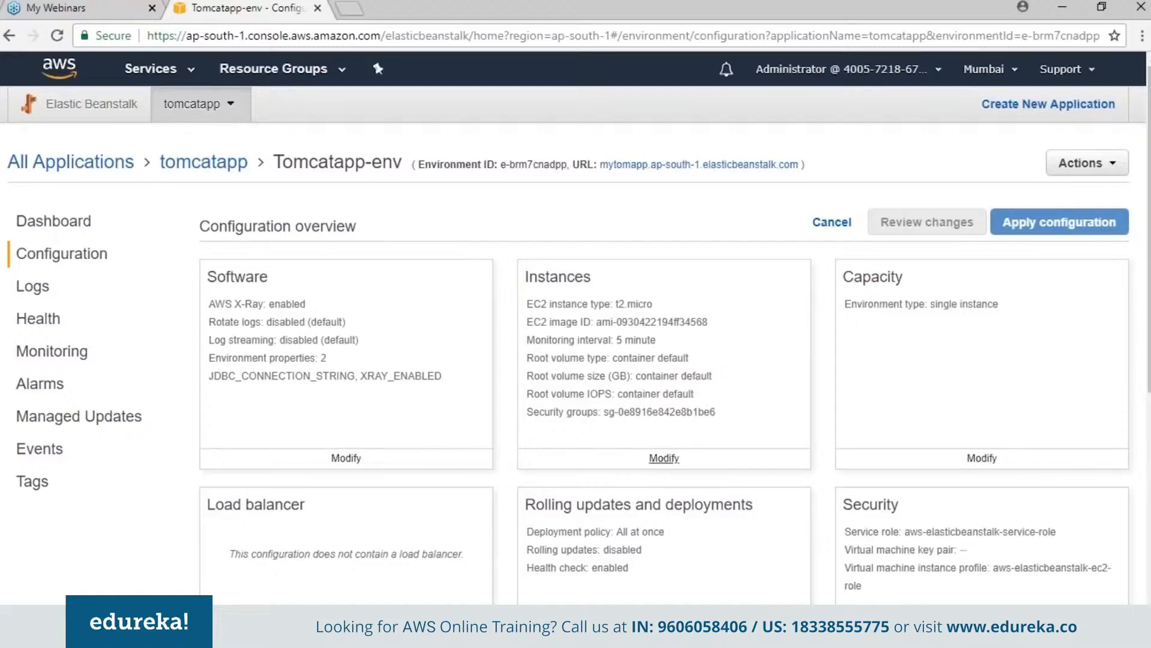
pyautogui.click(663, 457)
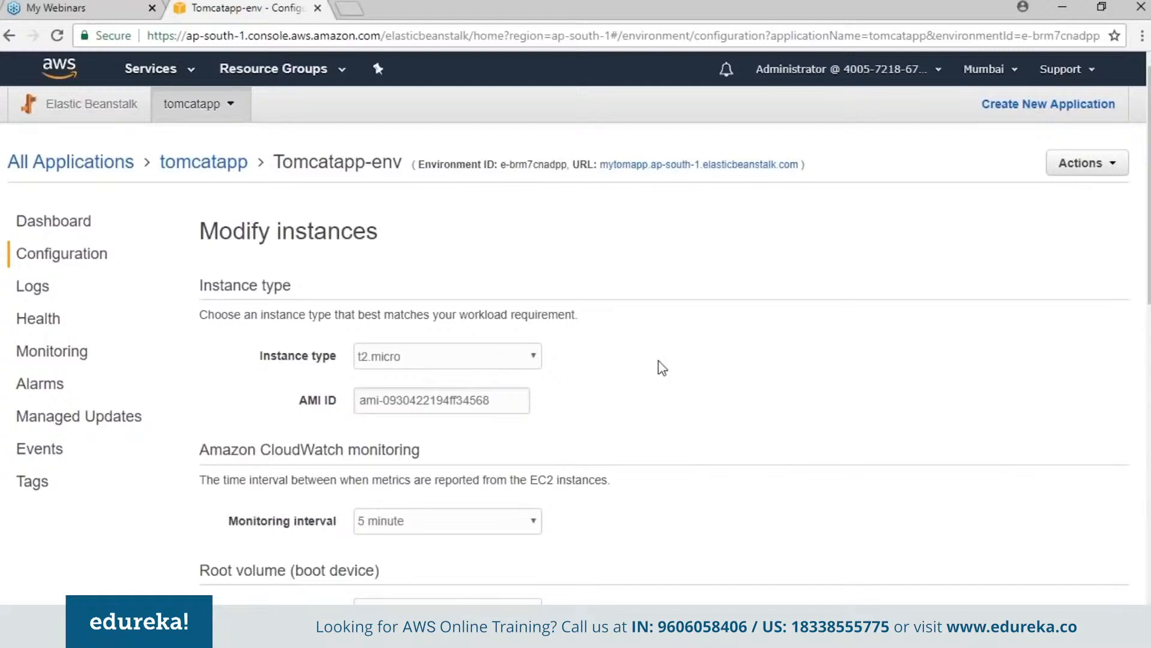
pyautogui.click(534, 360)
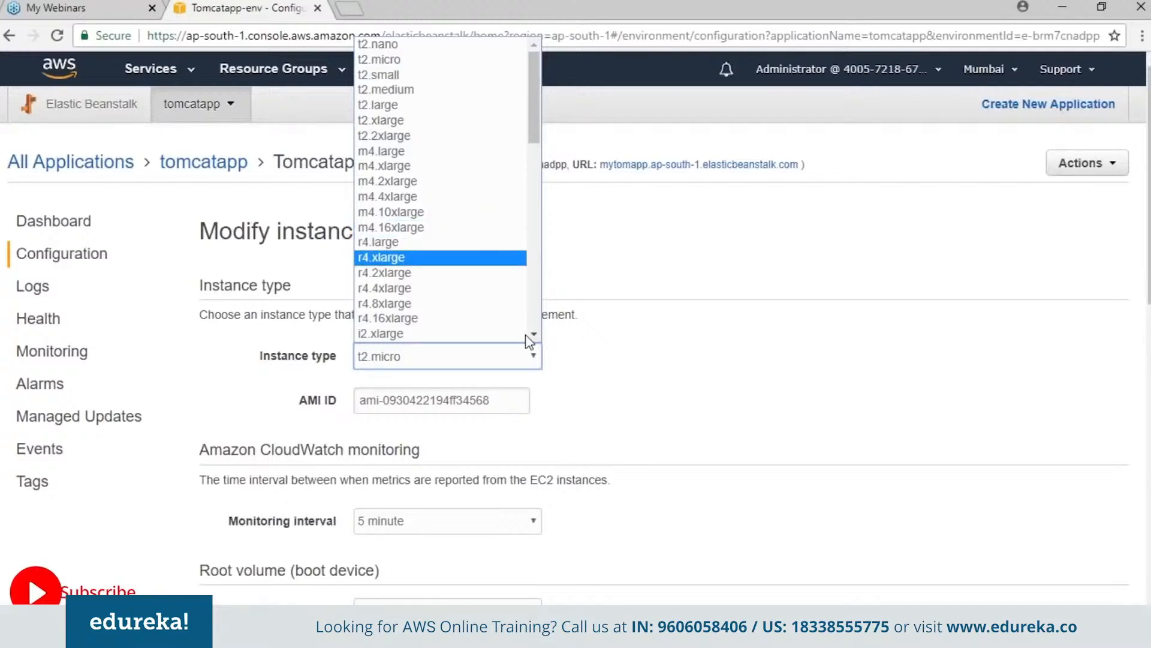
pyautogui.click(752, 380)
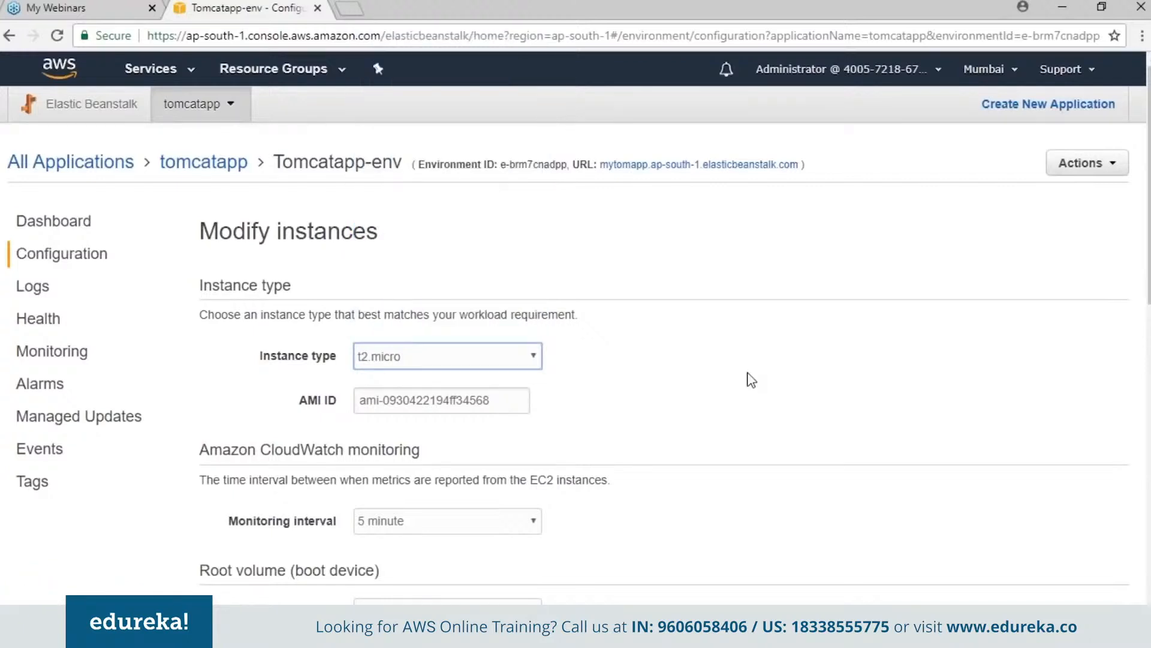
# - Examine the available CloudWatch monitoring intervals and root volume types for the instances
pyautogui.scroll(-1, 751, 381)
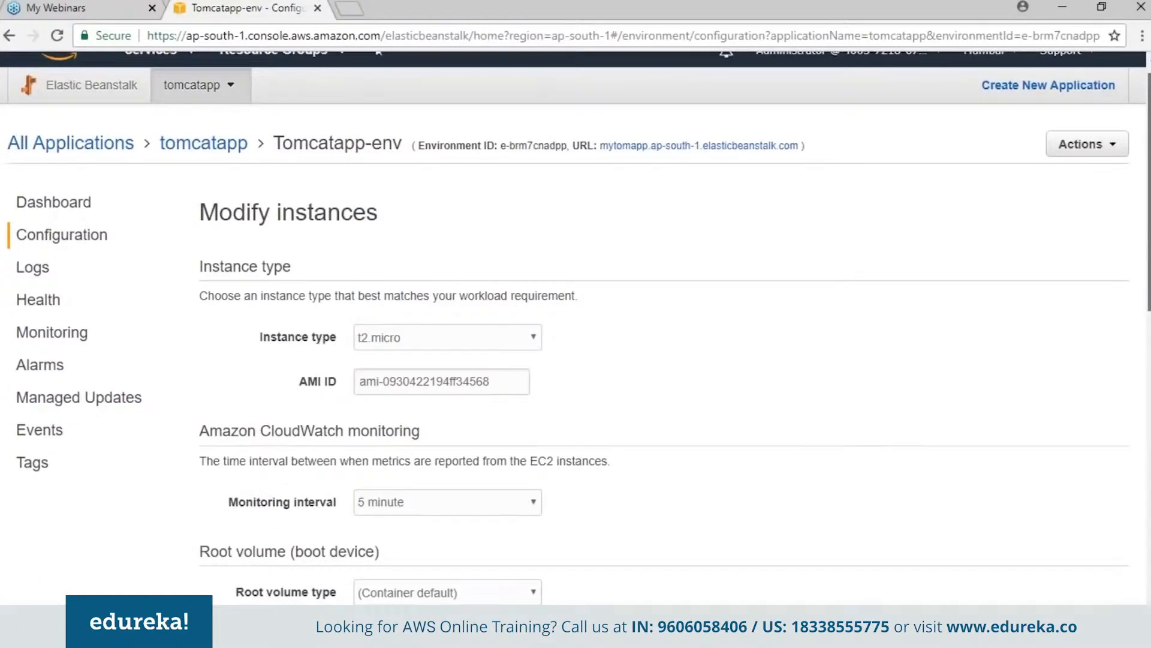
pyautogui.scroll(-4, 617, 255)
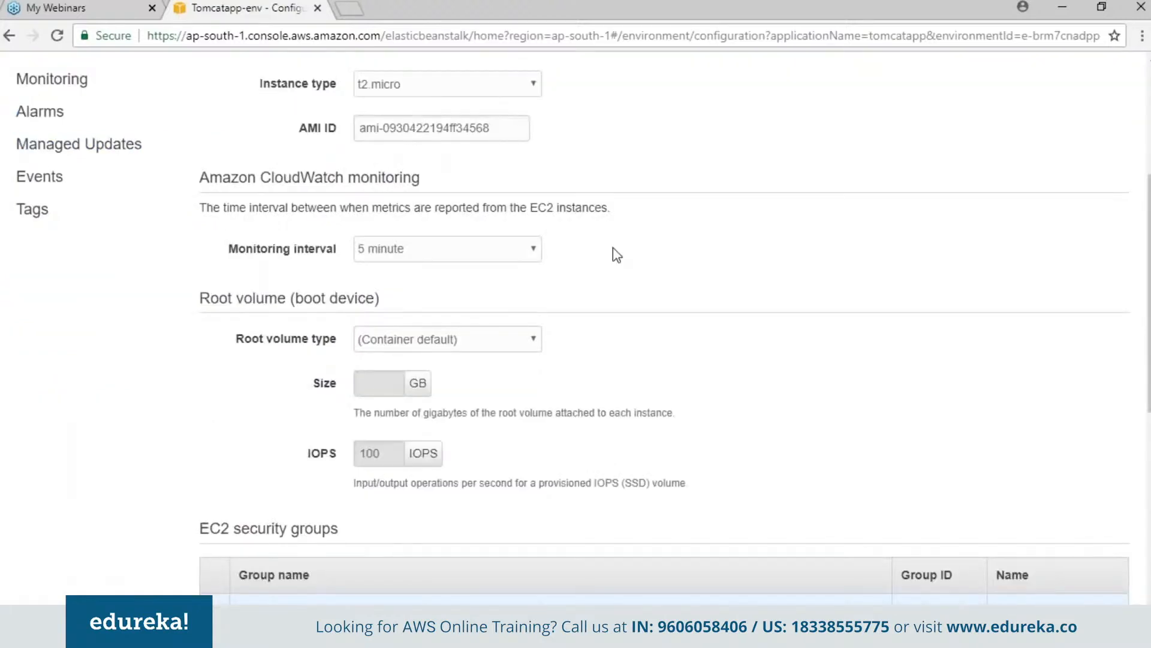
pyautogui.click(509, 250)
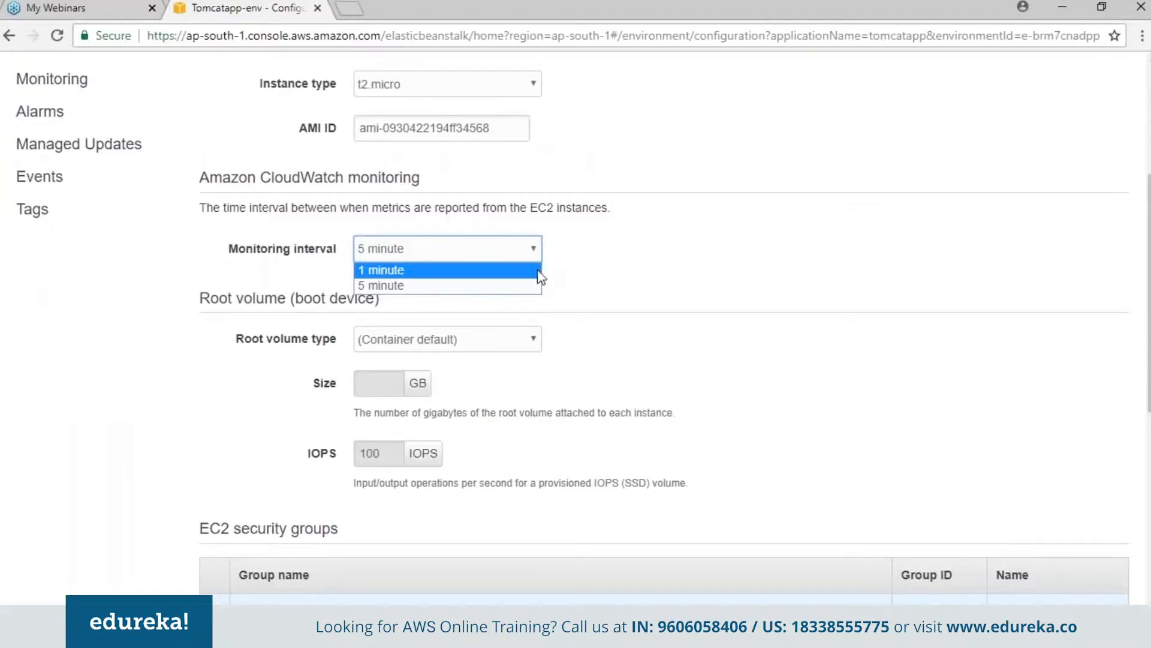
pyautogui.click(708, 282)
pyautogui.scroll(-2, 1070, 327)
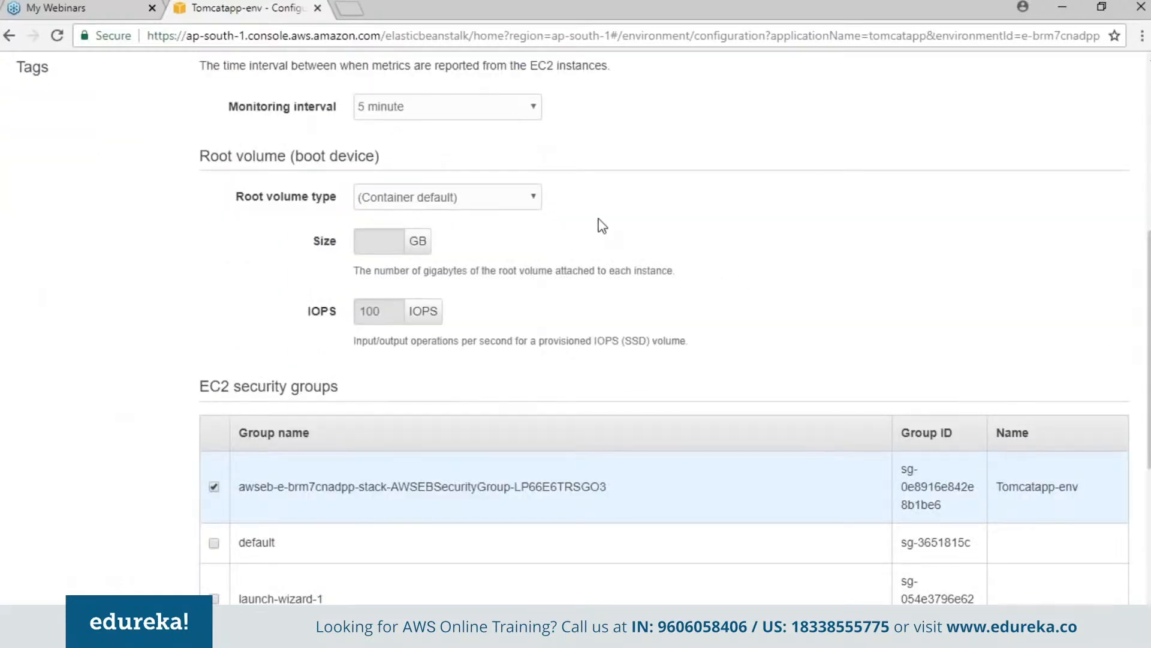
pyautogui.click(527, 204)
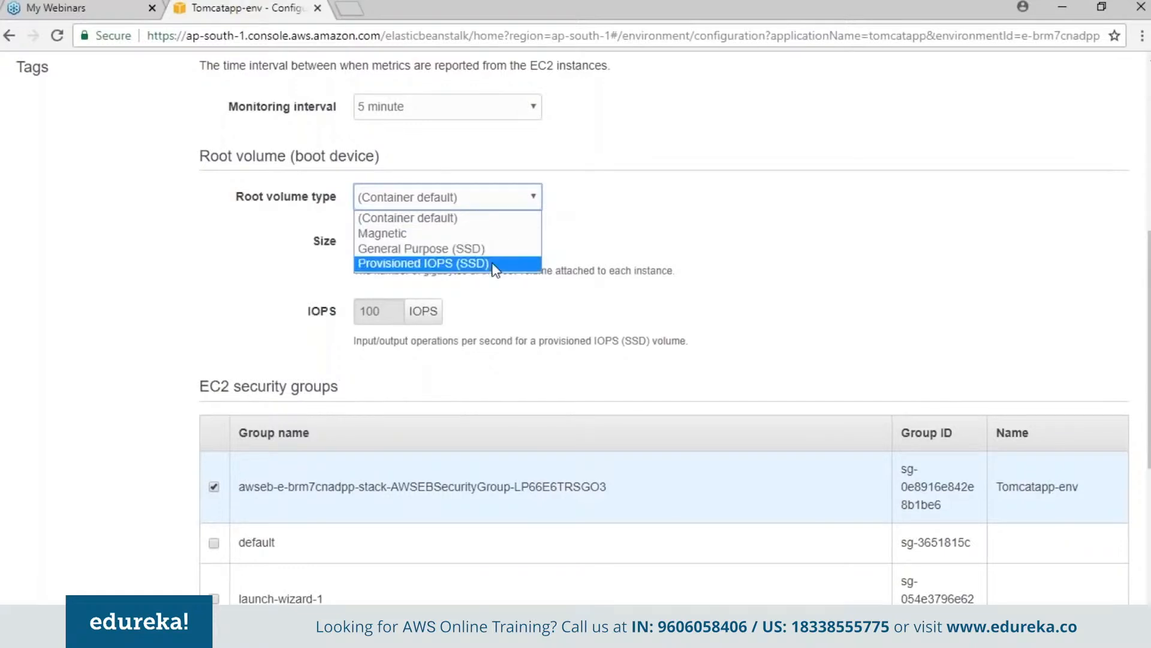
# - Review the EC2 security groups and apply the instance configuration to the environment
pyautogui.moveTo(1149, 348); pyautogui.dragTo(1149, 473)
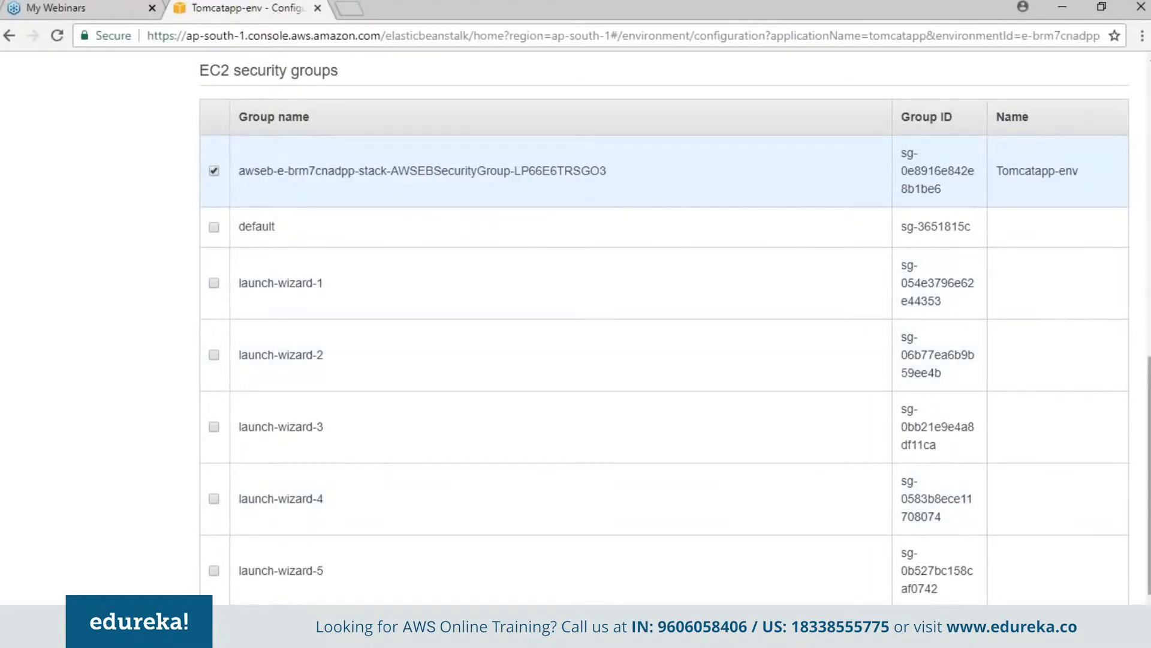
pyautogui.scroll(-2, 659, 330)
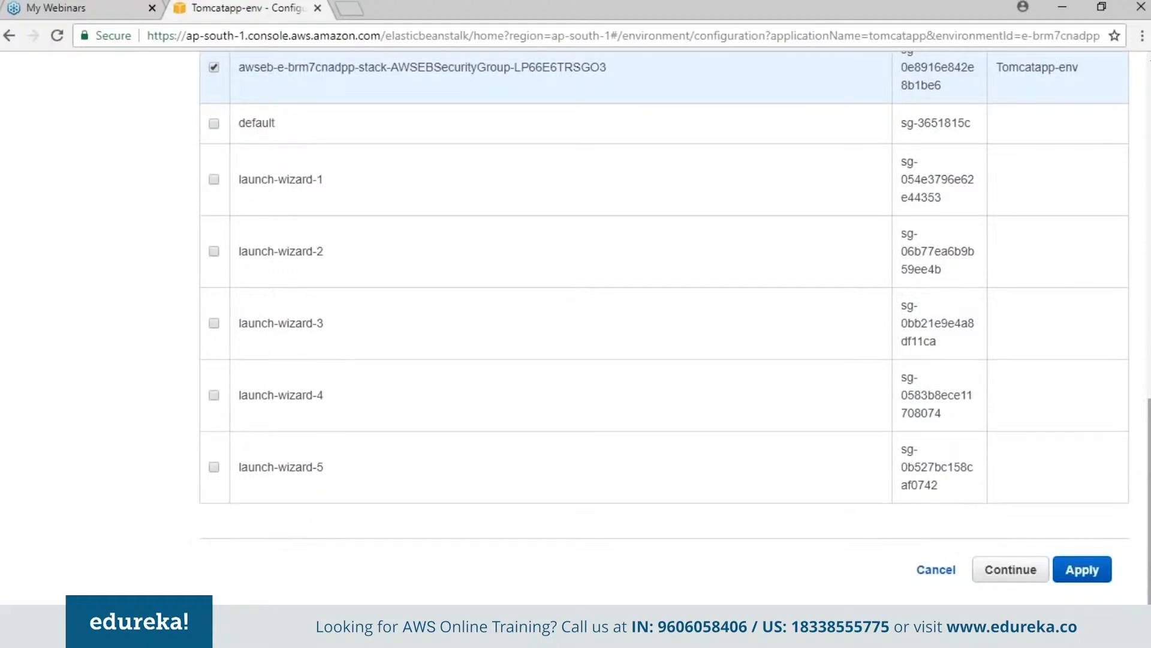
pyautogui.click(1090, 572)
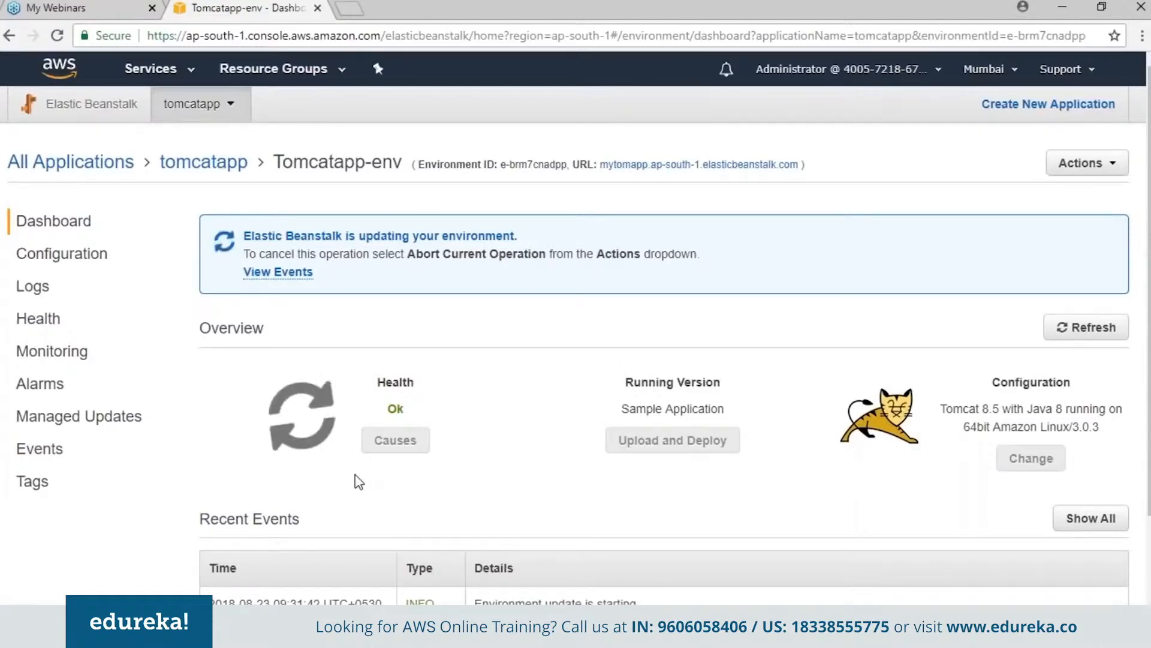
# - Review the capacity settings in Tomcatapp-env's configuration, including the available environment types, without changing them
pyautogui.click(89, 263)
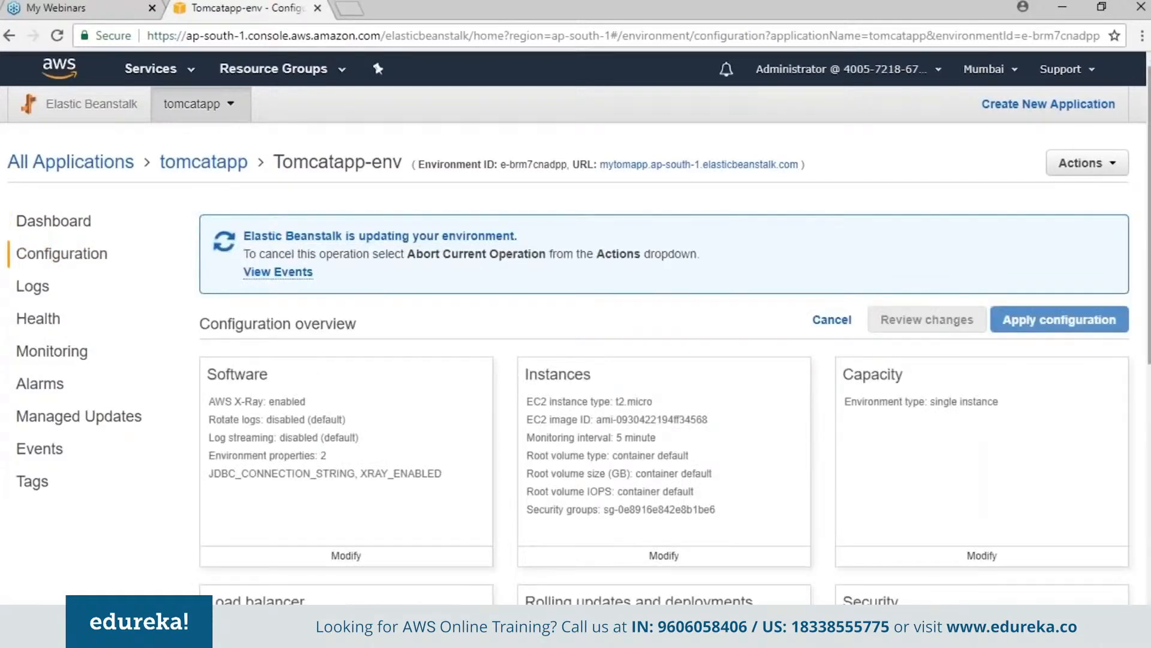
pyautogui.scroll(-3, 1085, 447)
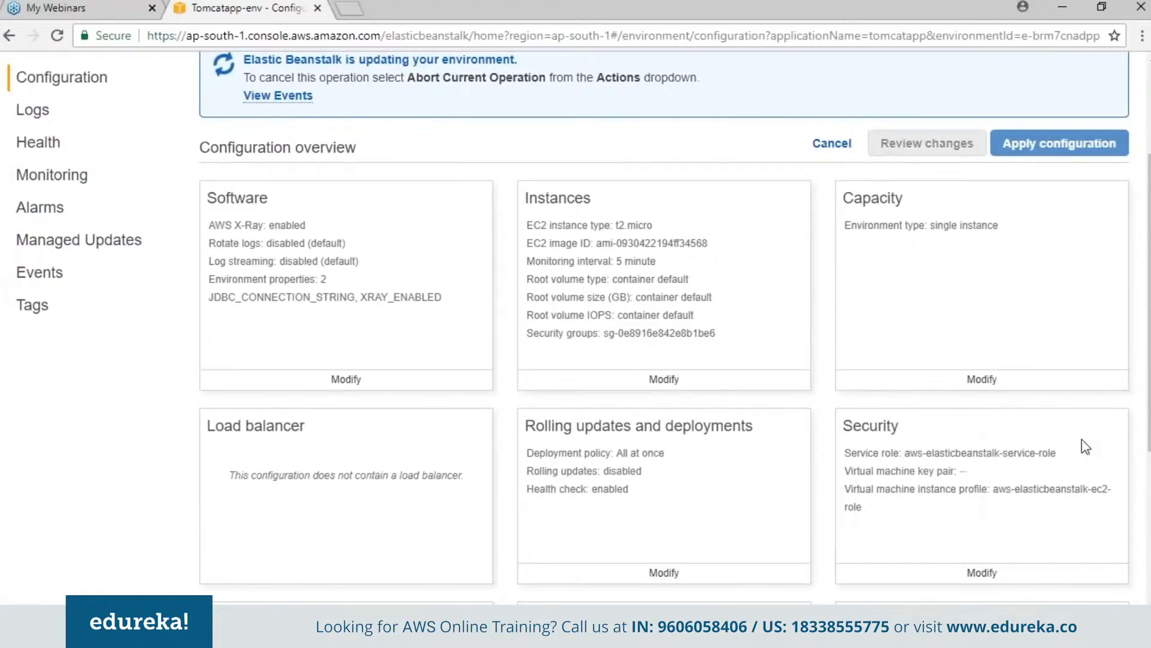
pyautogui.click(984, 379)
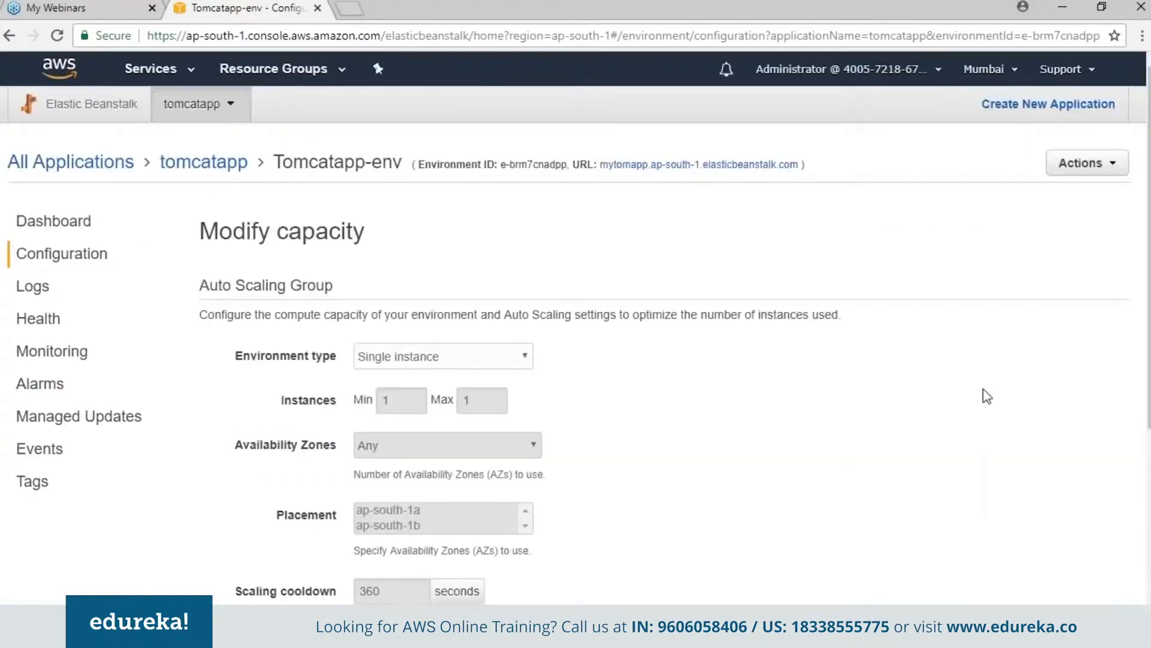
pyautogui.click(521, 358)
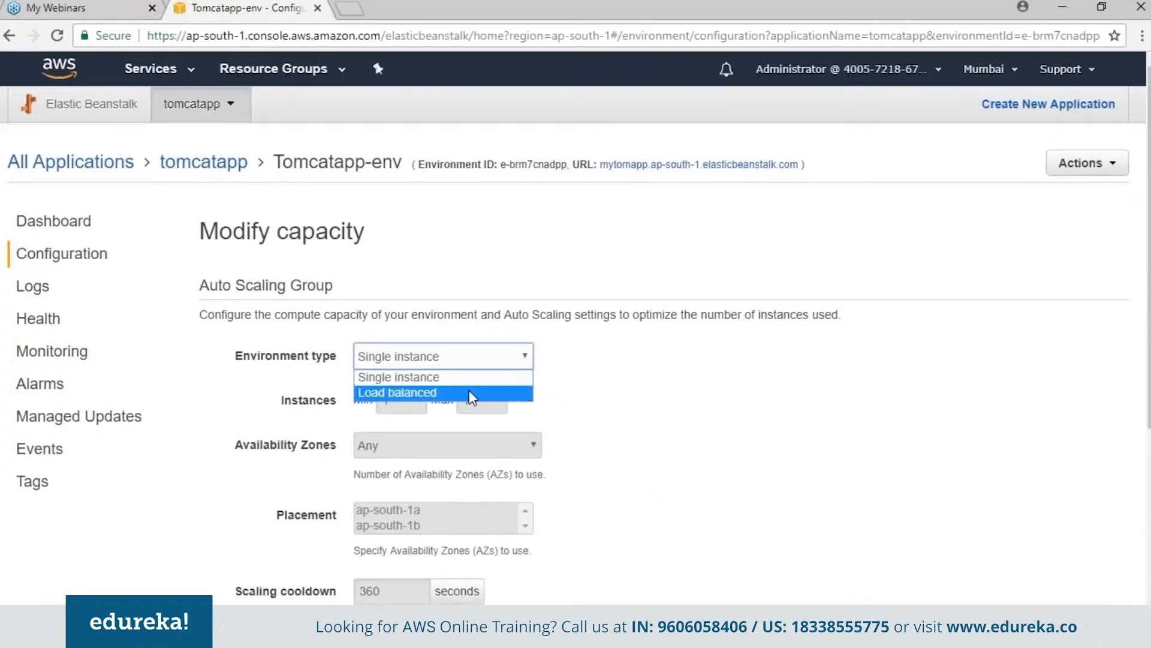
pyautogui.click(1106, 379)
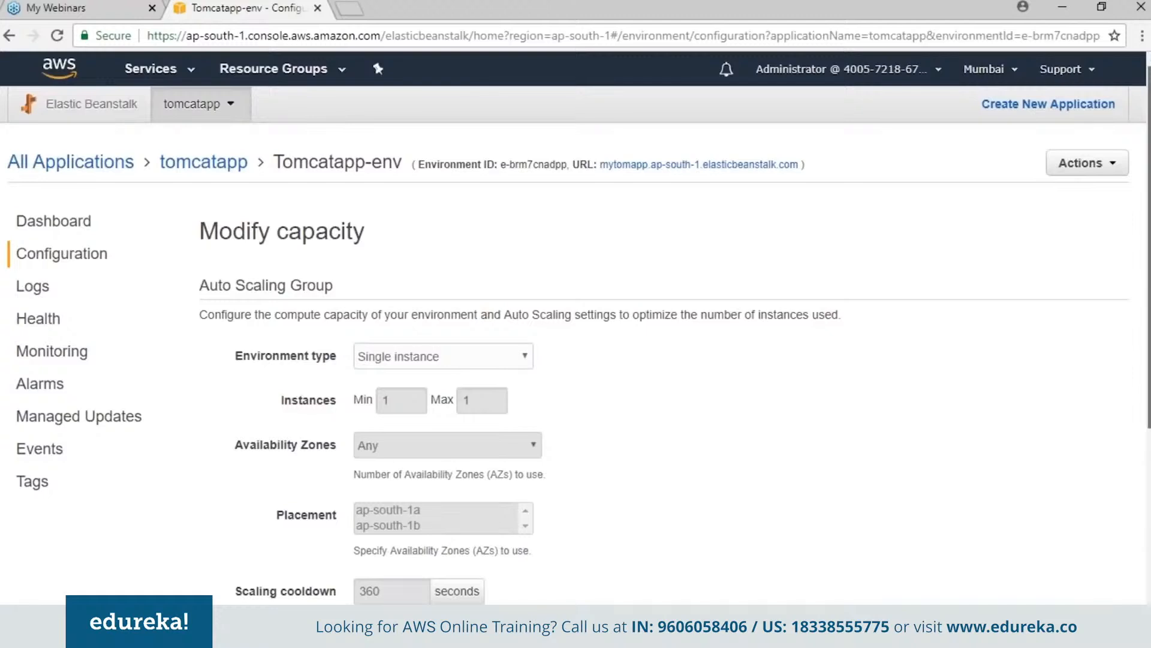
pyautogui.moveTo(1149, 247); pyautogui.dragTo(1148, 248)
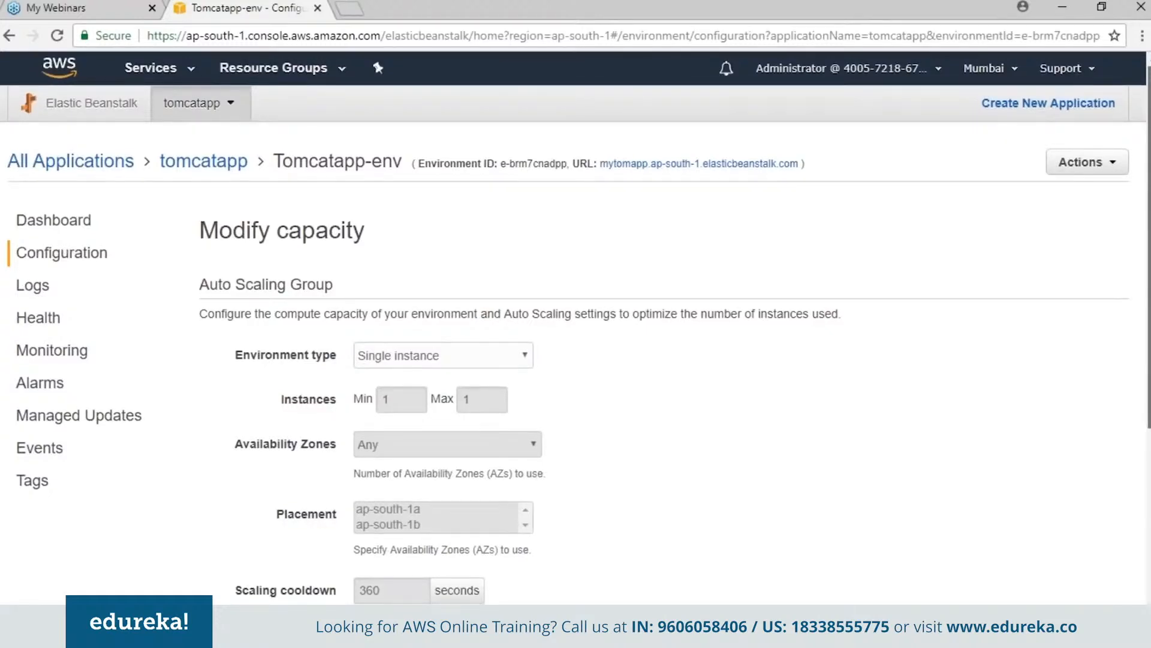
pyautogui.moveTo(1149, 248); pyautogui.dragTo(1148, 439)
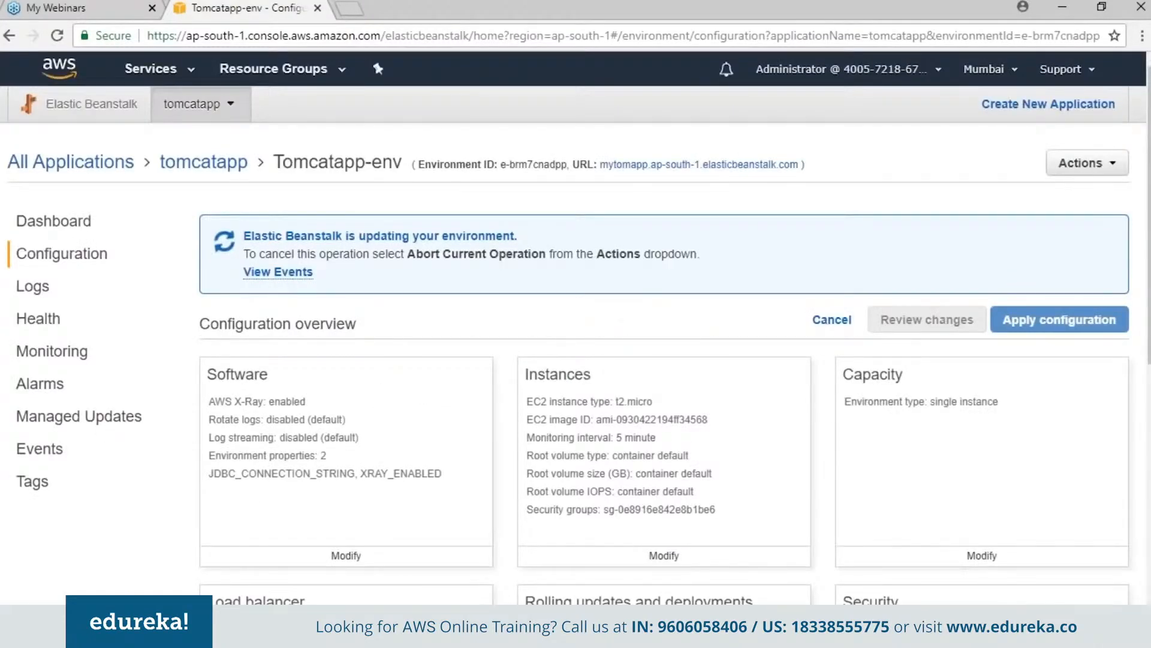
# - Review the environment's monitoring settings, leave them unmodified, and look over the remaining sections of the configuration overview
pyautogui.scroll(-5, 576, 330)
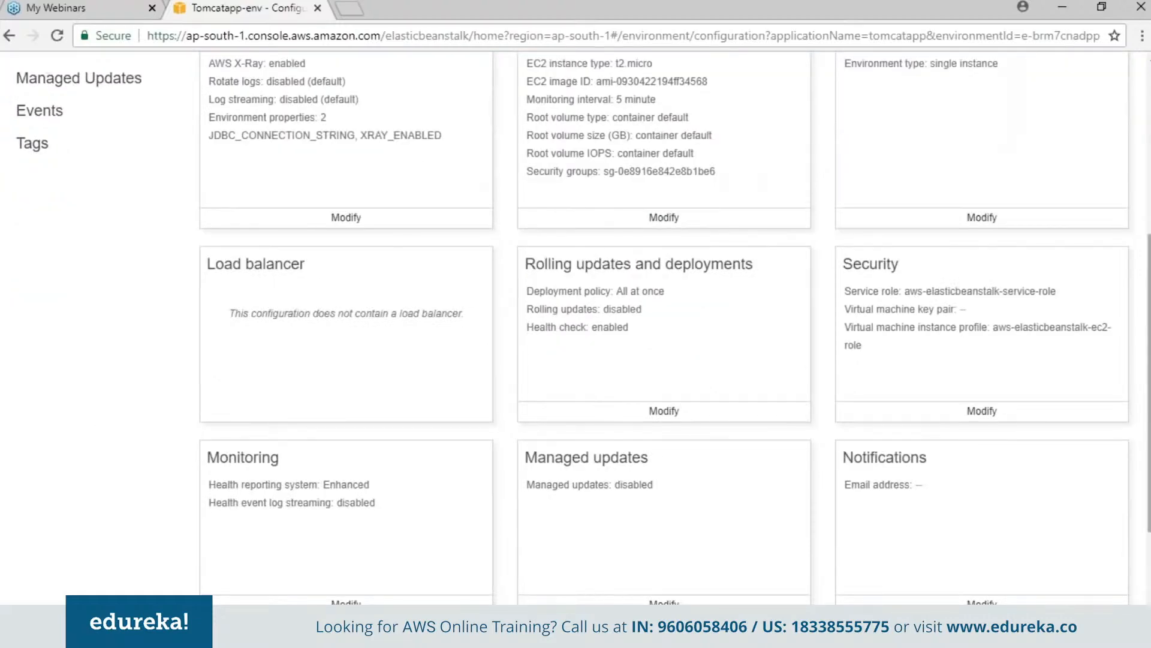
pyautogui.click(401, 603)
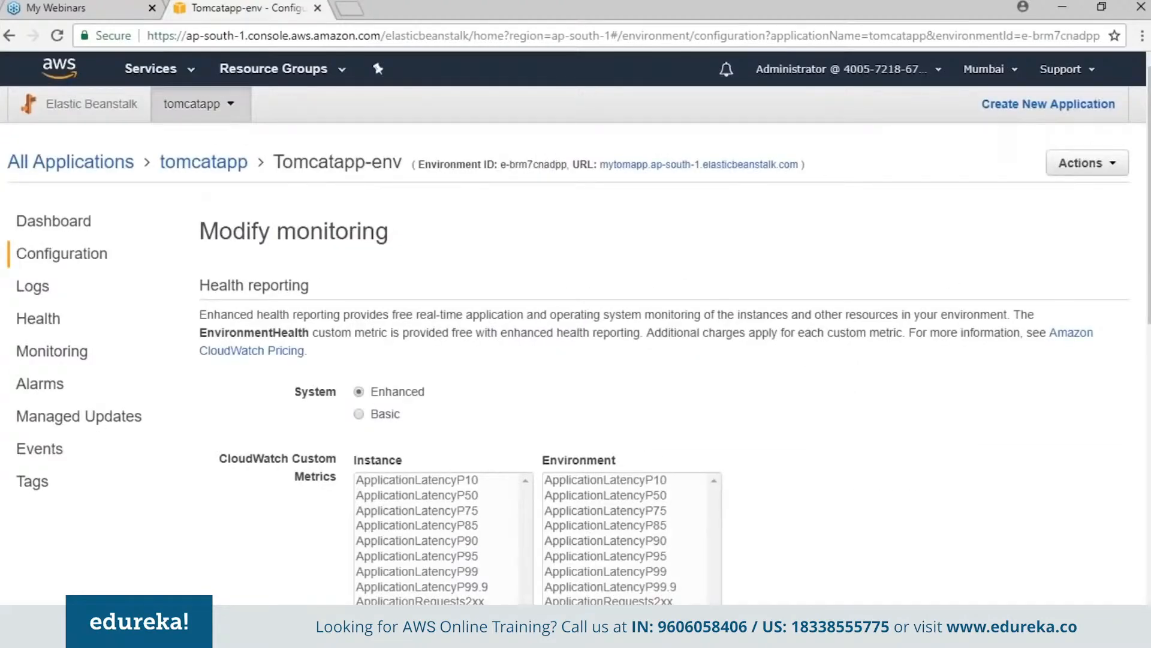
pyautogui.moveTo(1149, 313); pyautogui.dragTo(1150, 642)
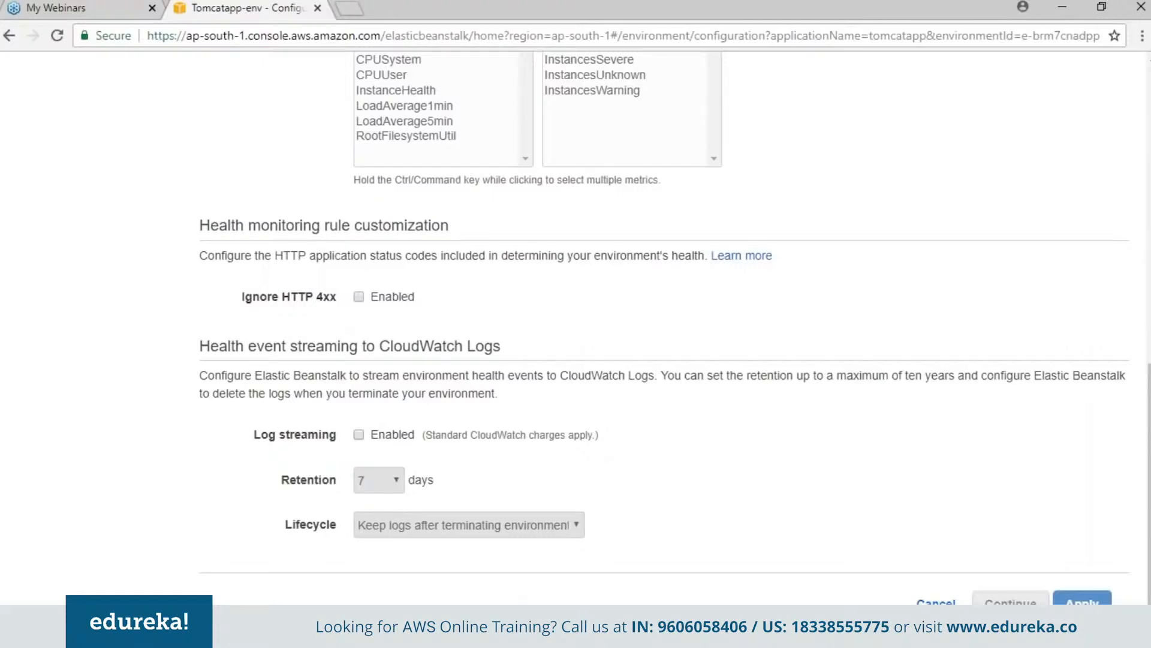
pyautogui.click(936, 605)
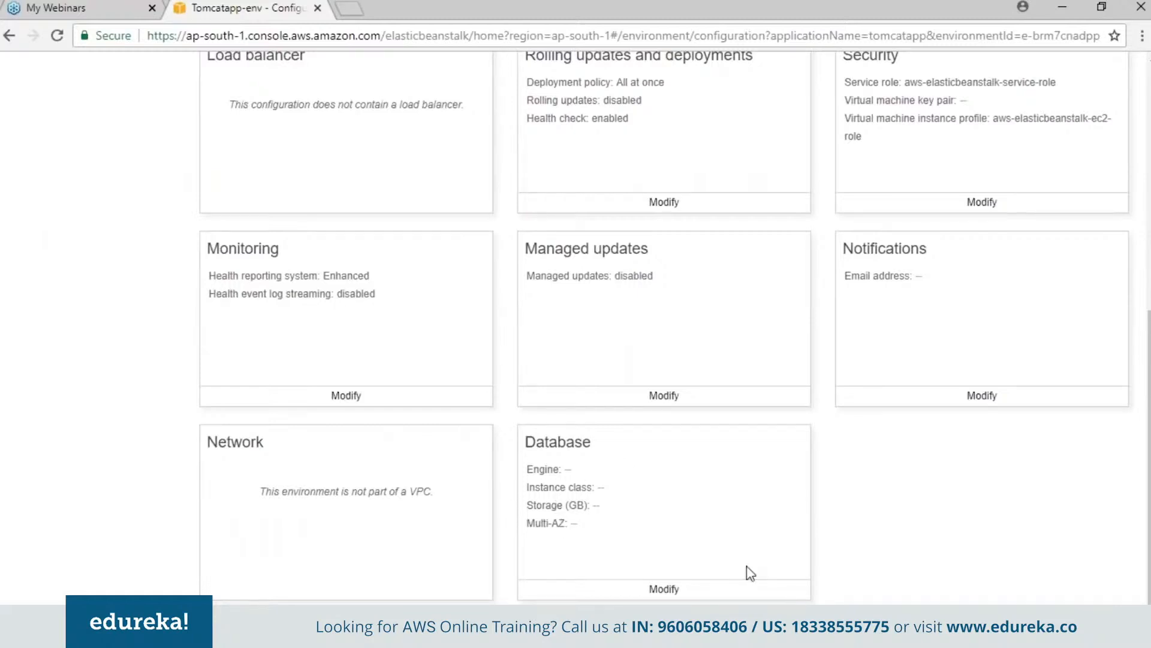
pyautogui.moveTo(1149, 467); pyautogui.dragTo(1149, 215)
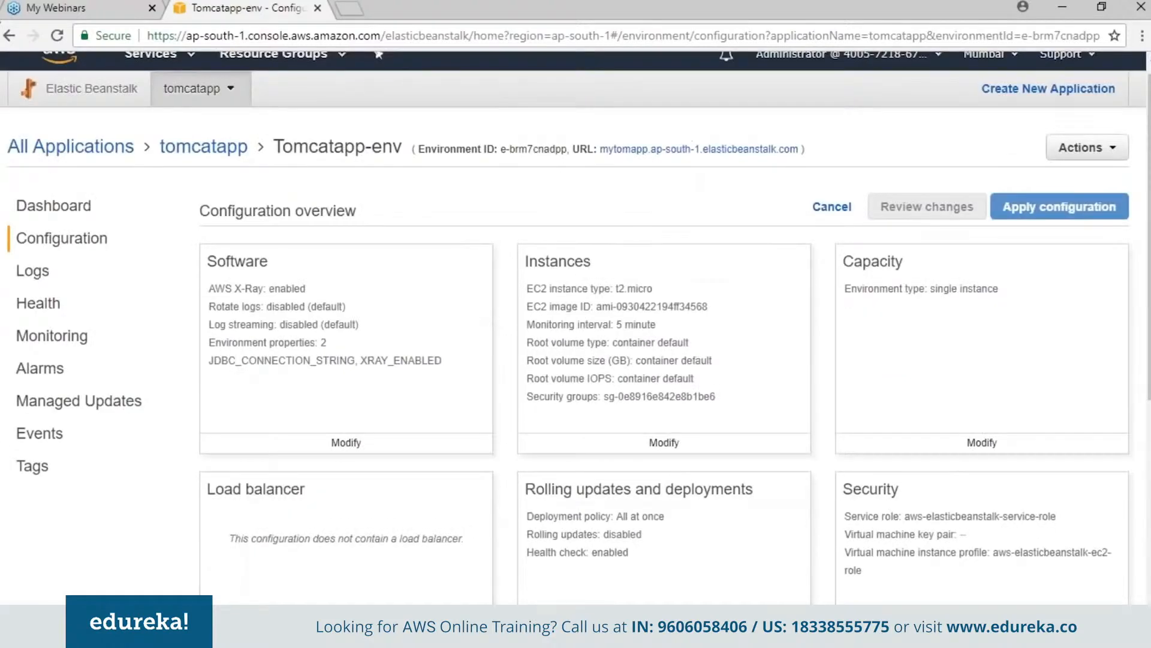
# - Request the full logs for Tomcatapp-env
pyautogui.click(33, 271)
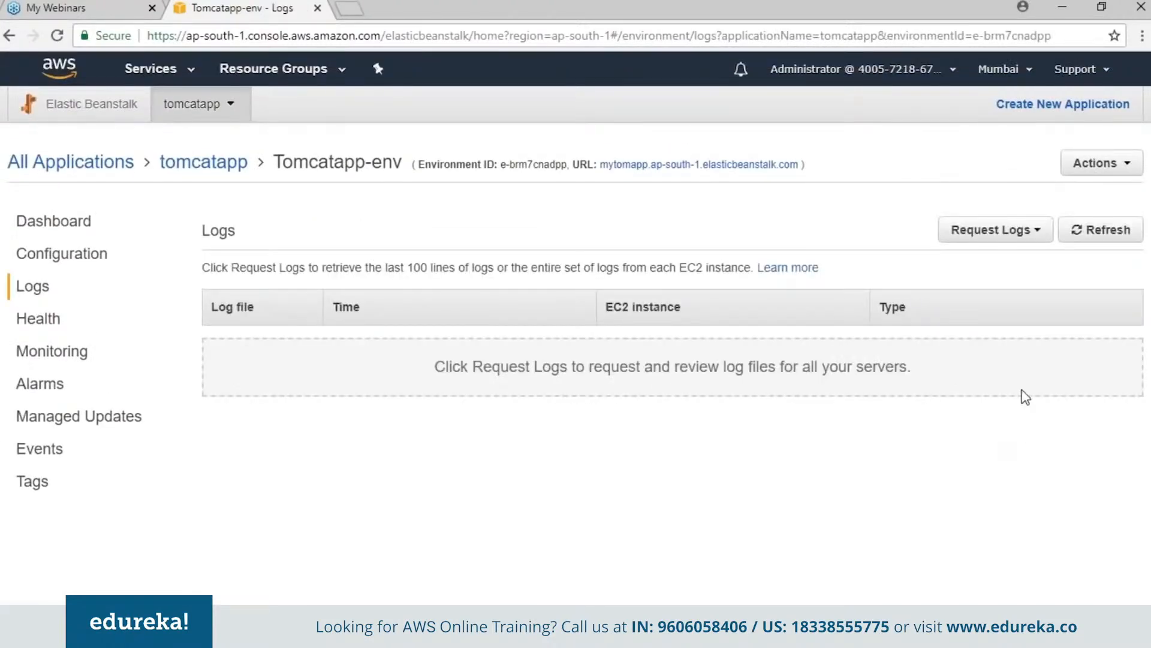
pyautogui.click(1028, 236)
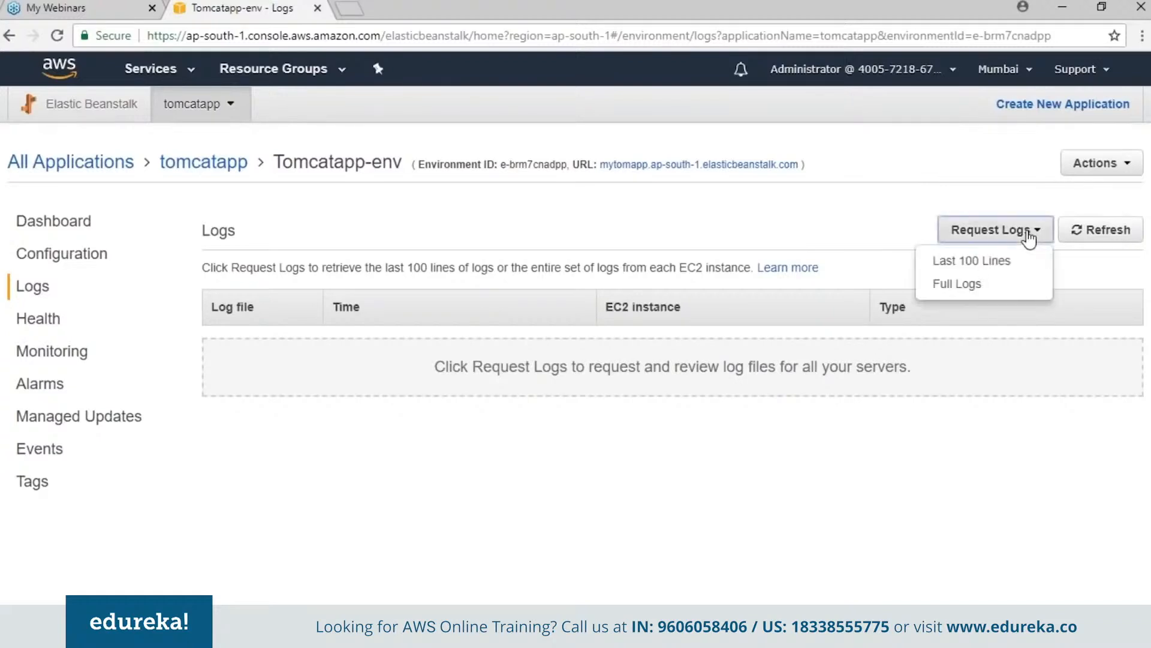
pyautogui.click(995, 281)
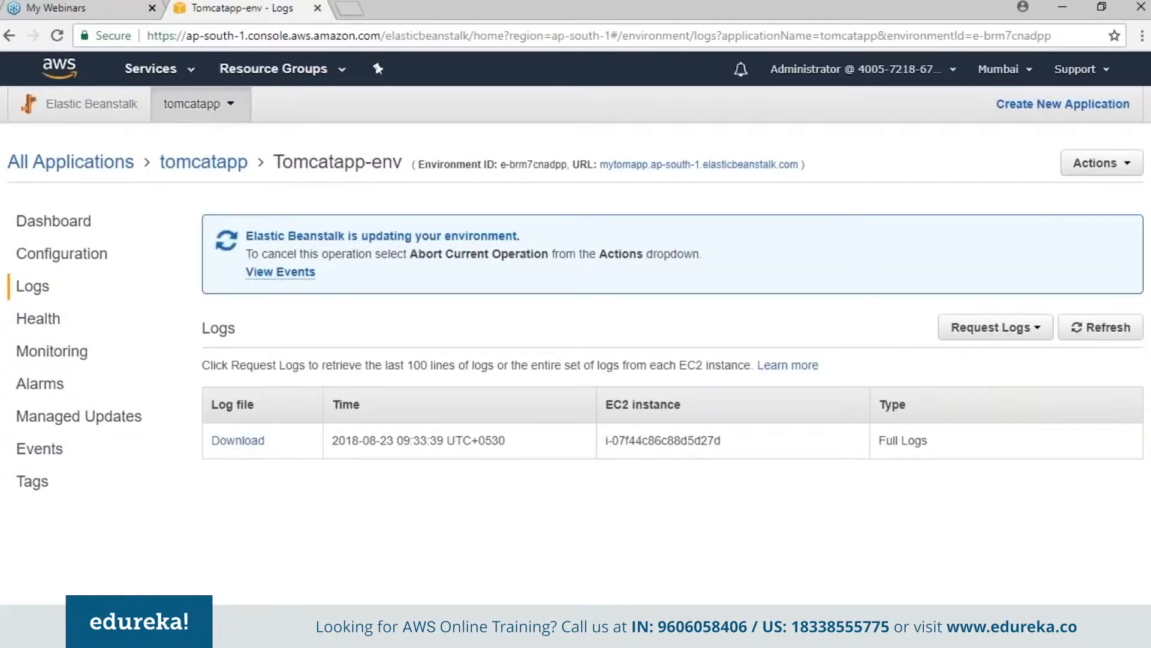
# - Examine the environment's enhanced health overview, monitoring graphs and existing alarms
pyautogui.click(37, 318)
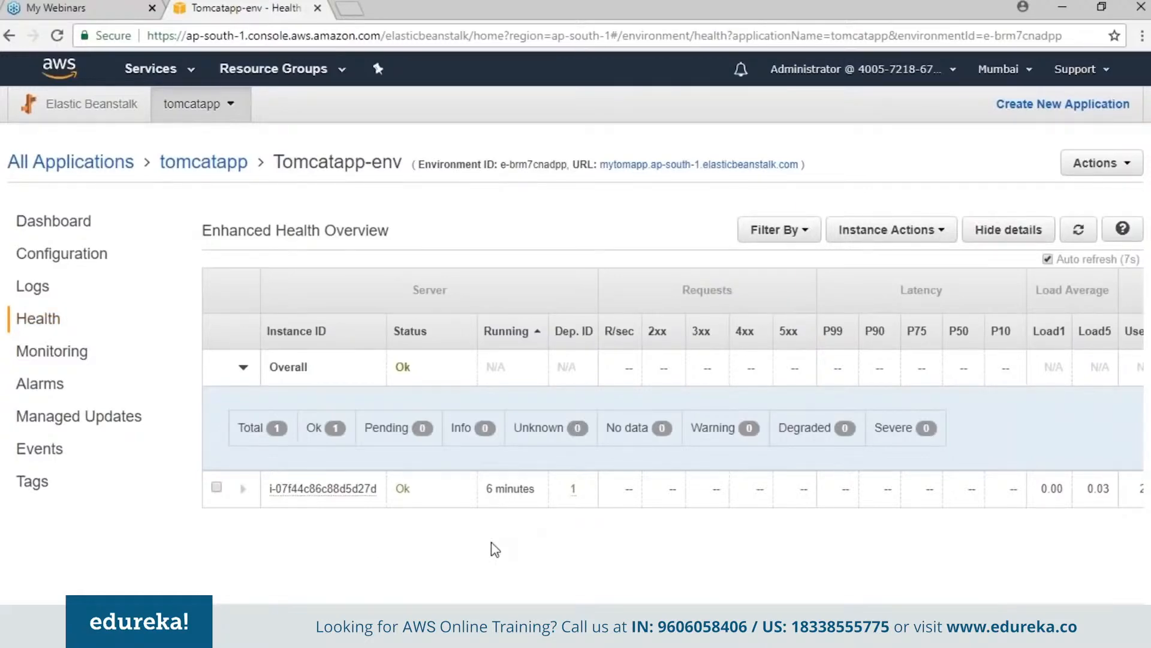
pyautogui.click(38, 354)
pyautogui.scroll(-2, 575, 327)
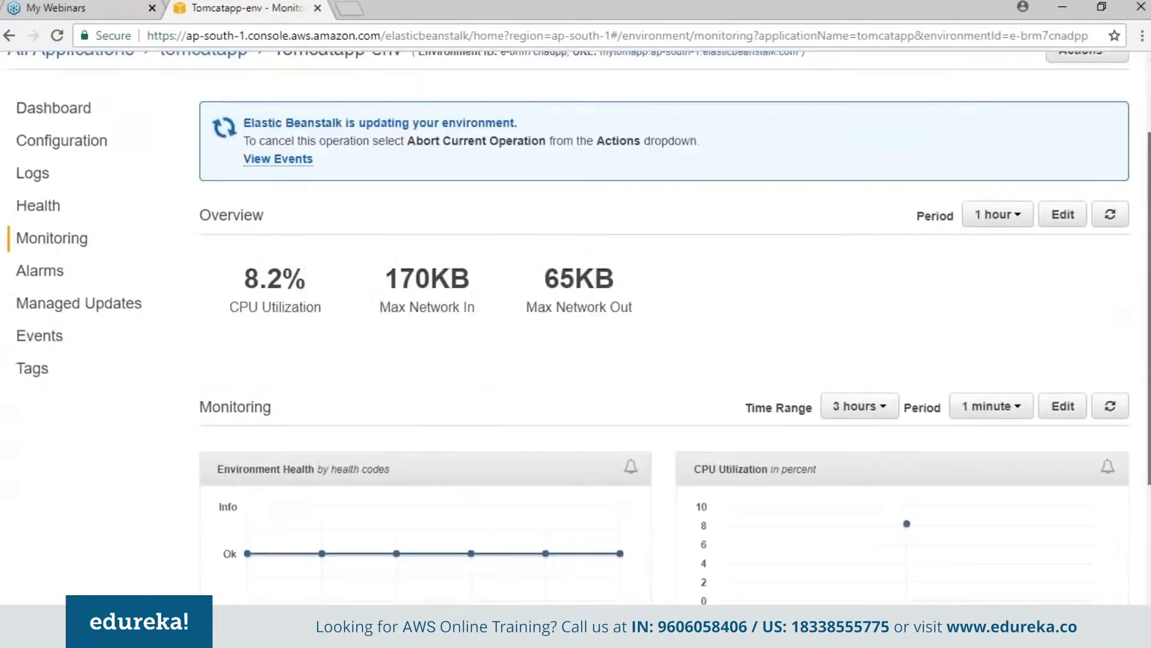
pyautogui.scroll(-3, 452, 269)
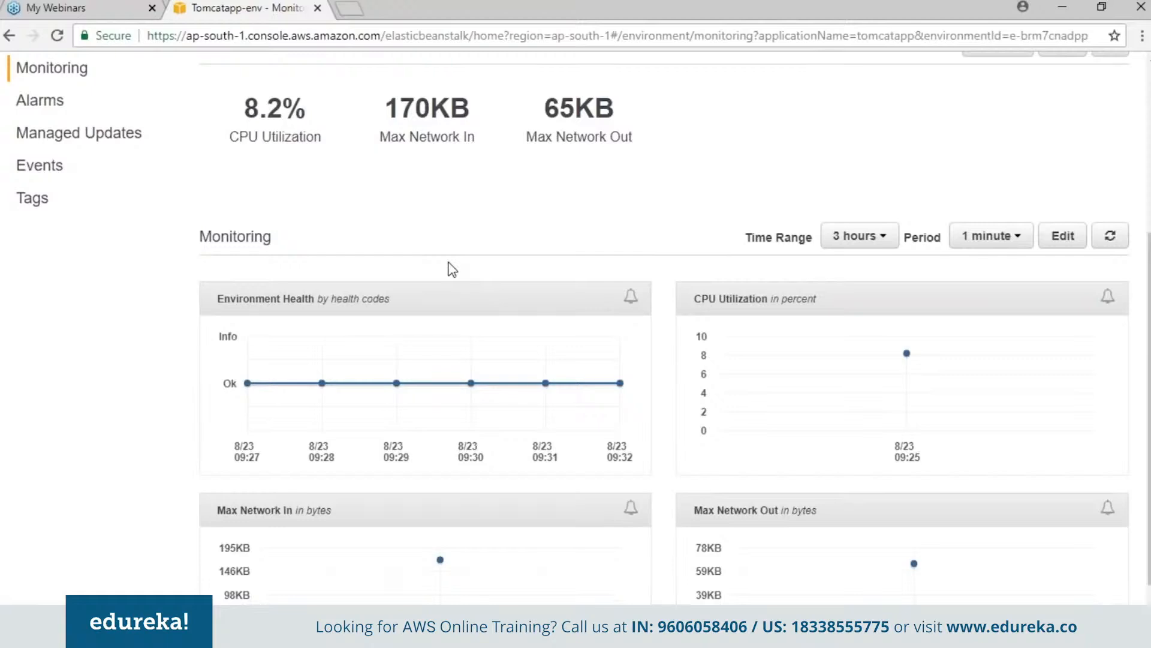
pyautogui.moveTo(1148, 355); pyautogui.dragTo(1149, 358)
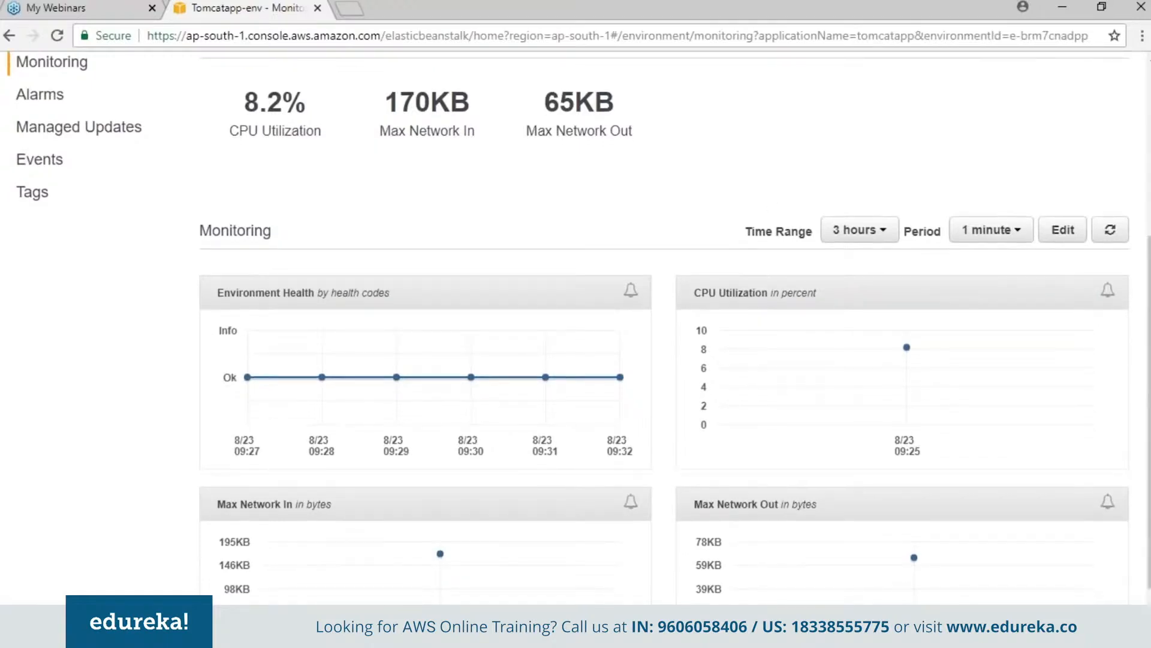
pyautogui.click(39, 95)
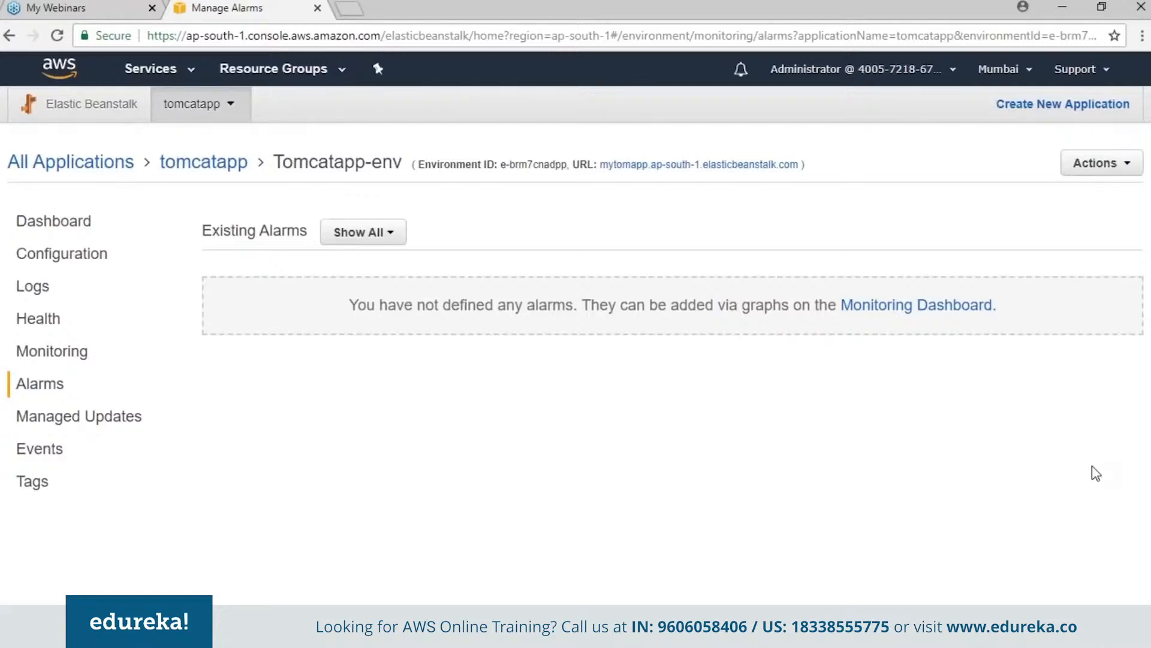
# - Read through the environment's event history and tags, and return to the Tomcatapp-env dashboard
pyautogui.click(37, 451)
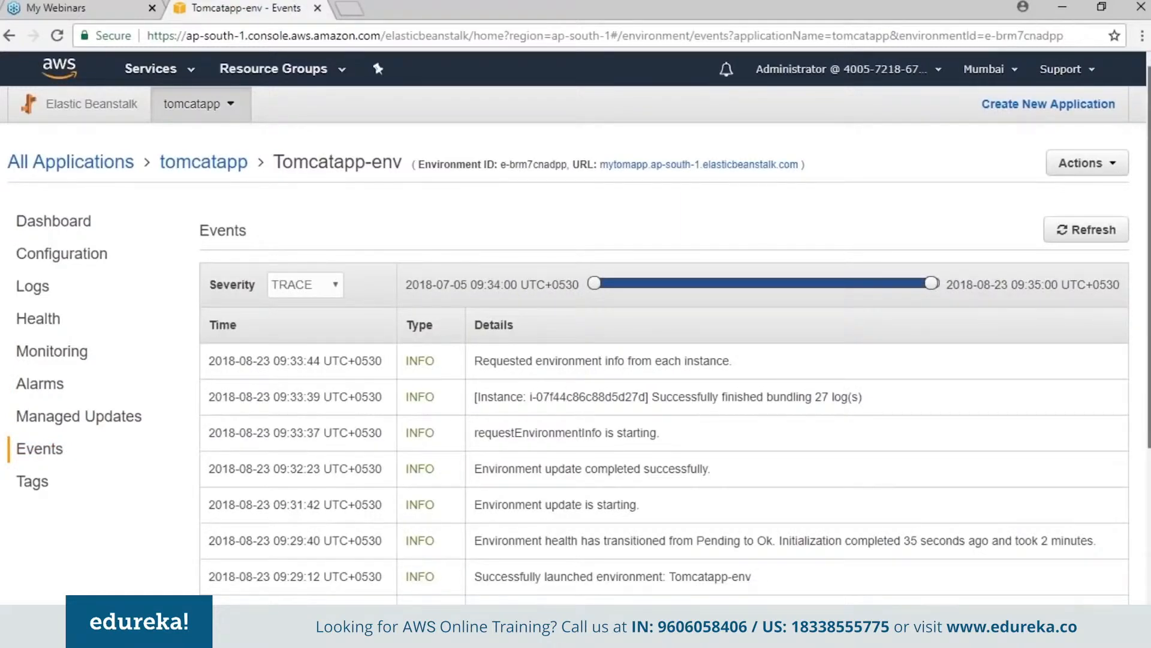
pyautogui.scroll(-1, 576, 360)
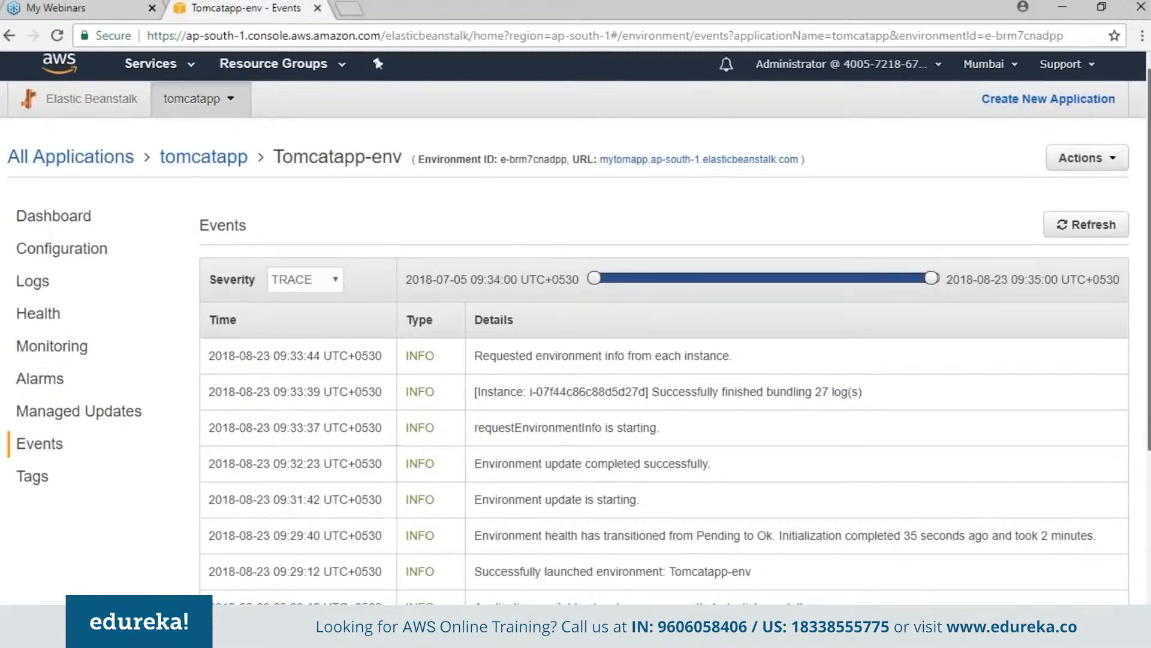
pyautogui.scroll(-5, 657, 600)
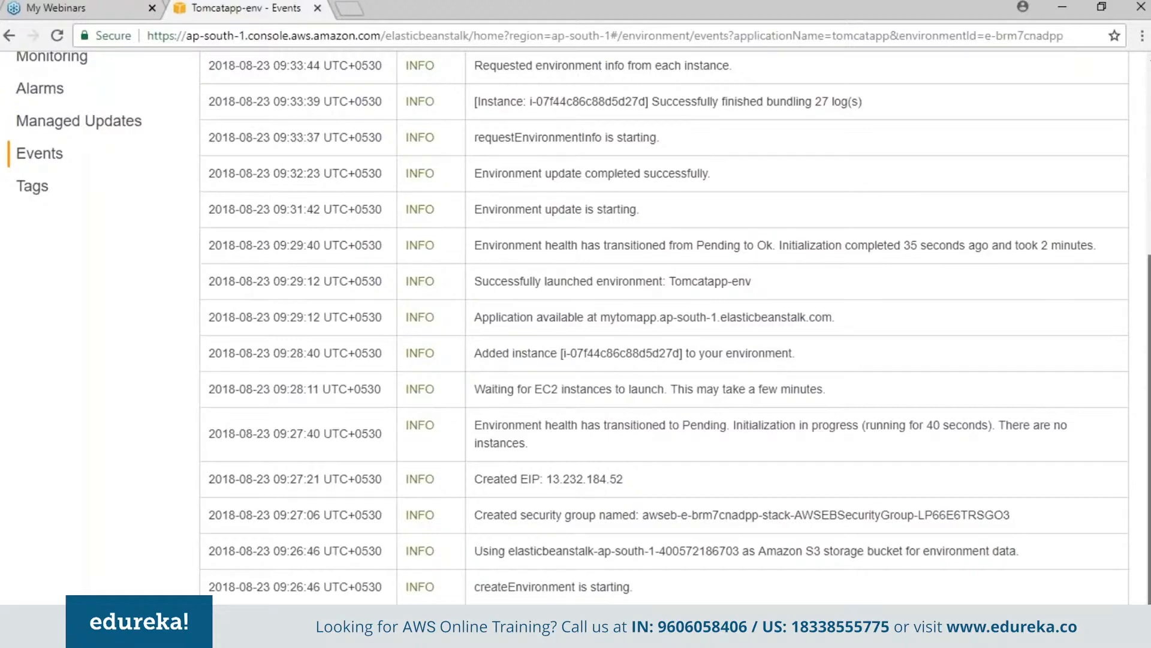
pyautogui.scroll(4, 45, 315)
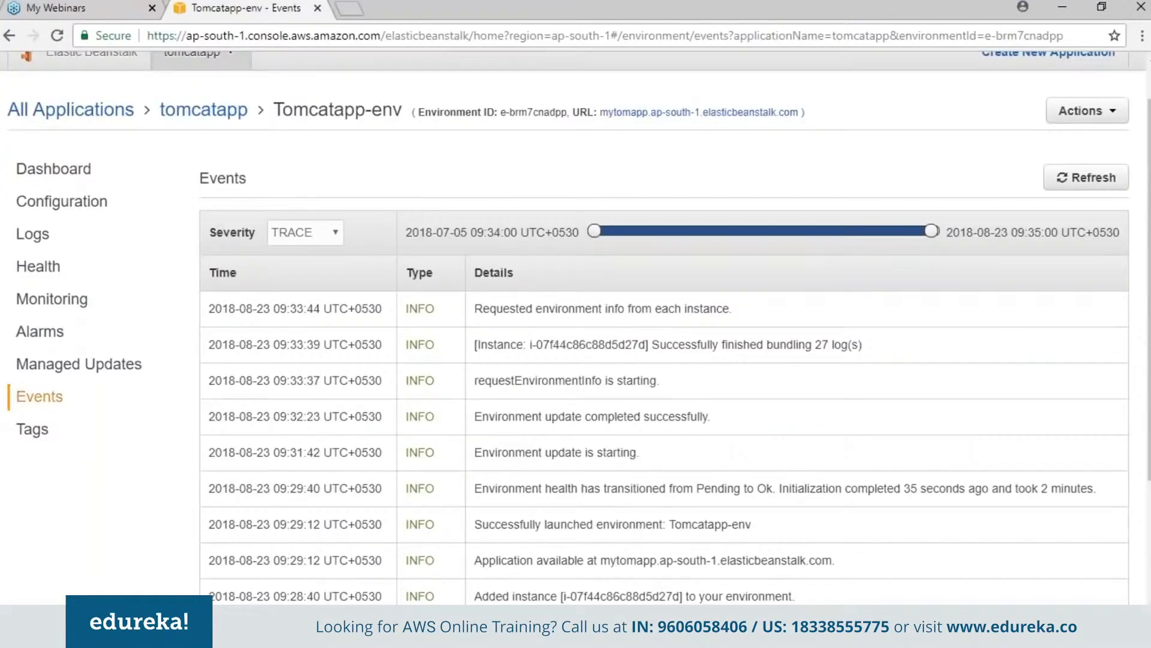
pyautogui.click(22, 430)
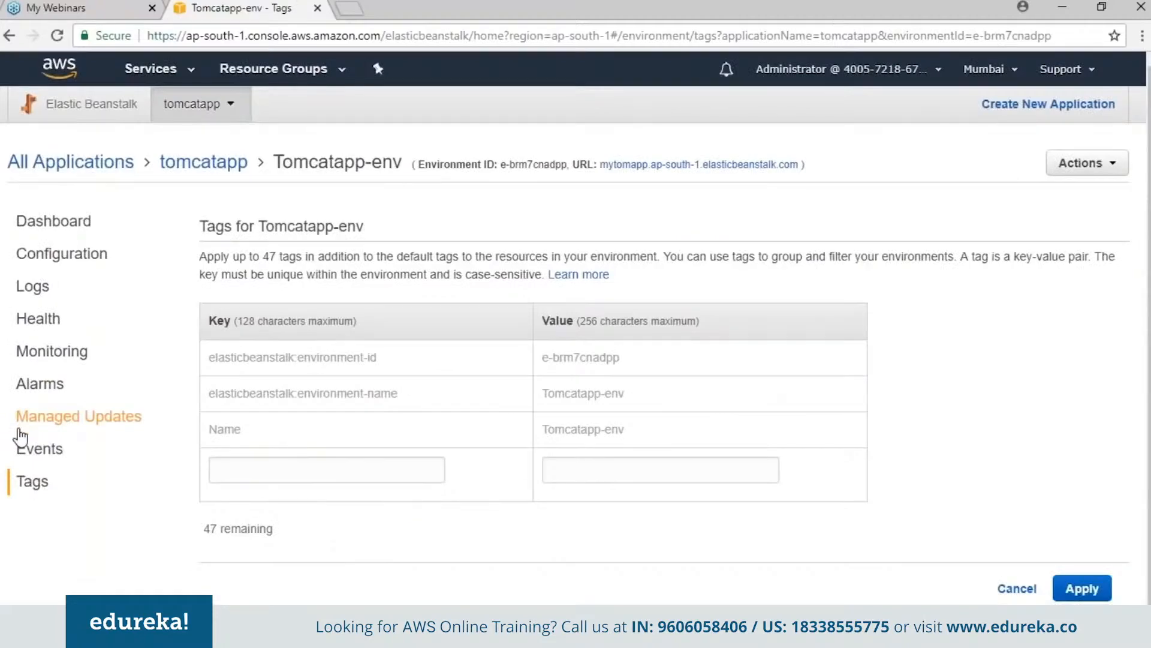
pyautogui.click(51, 221)
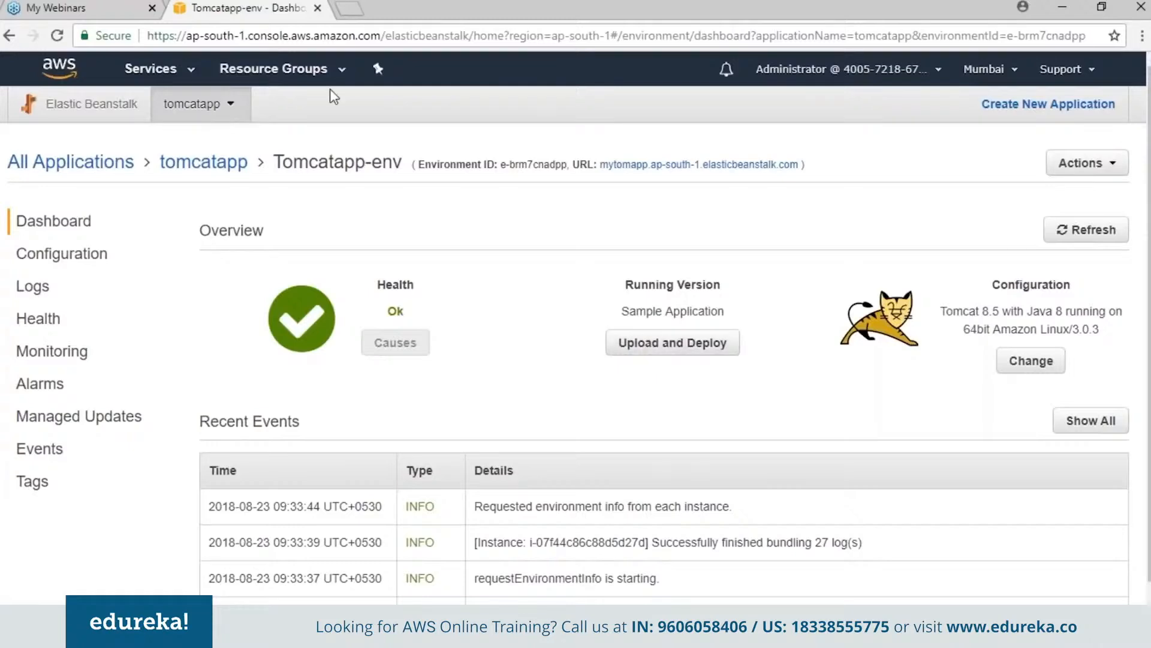
# - Open the Elastic Beanstalk Getting Started guide and read the sample application downloads under "Step 4: Deploy a New Application Version"
pyautogui.click(347, 9)
pyautogui.click(258, 5)
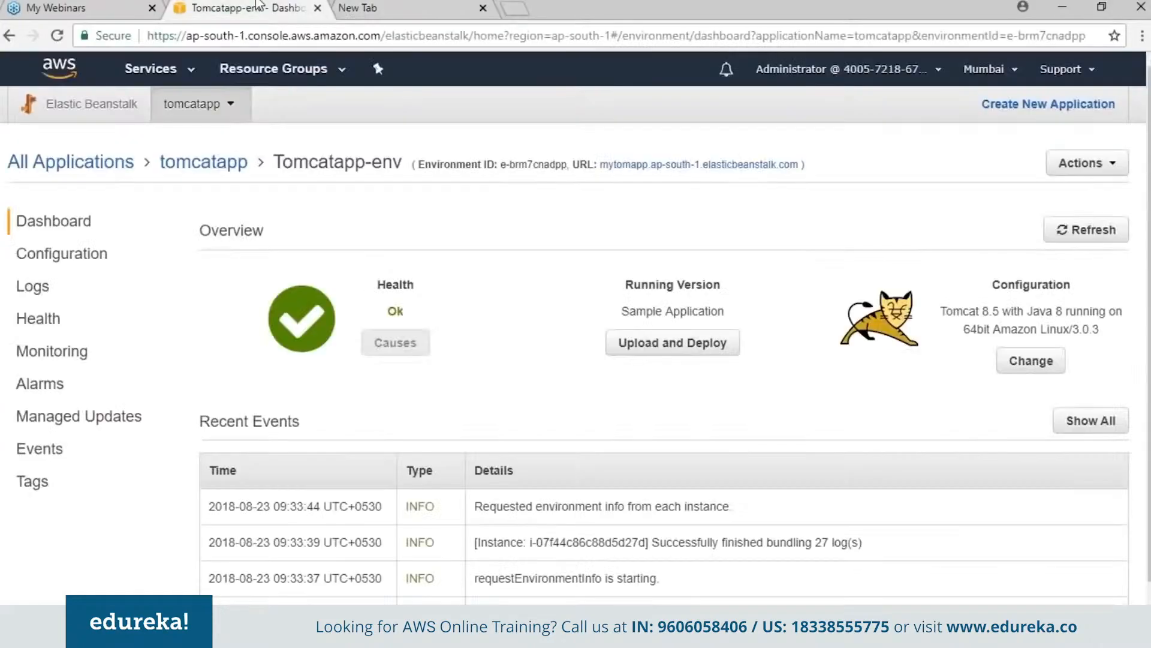
pyautogui.click(1067, 69)
pyautogui.click(1032, 167)
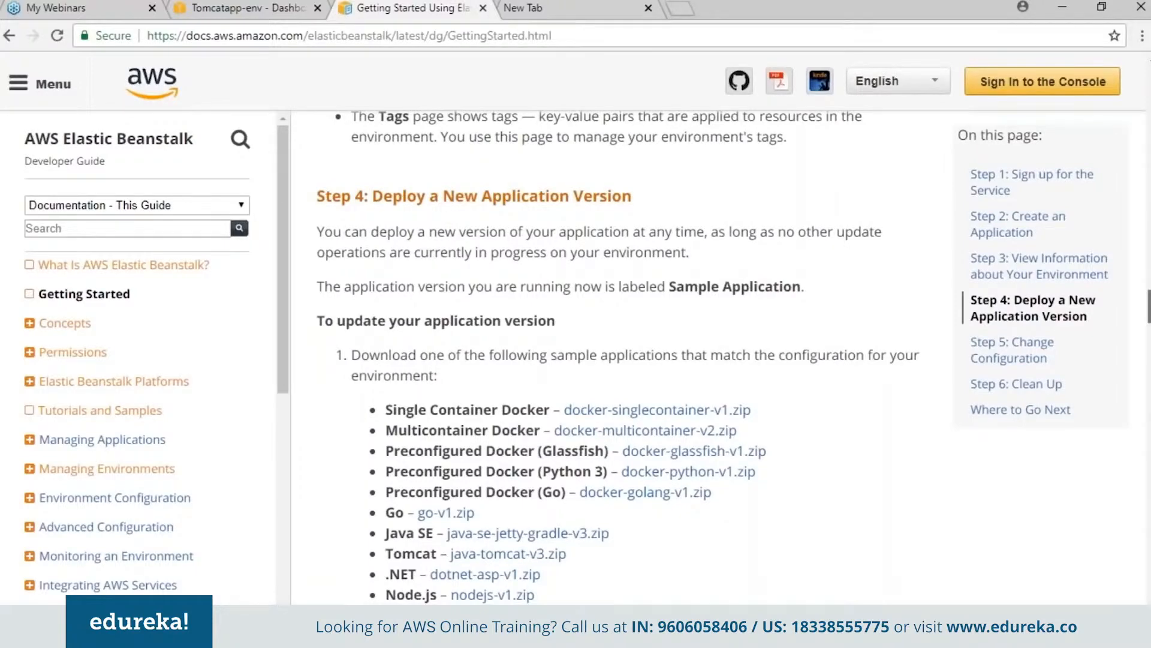
pyautogui.scroll(-2, 605, 360)
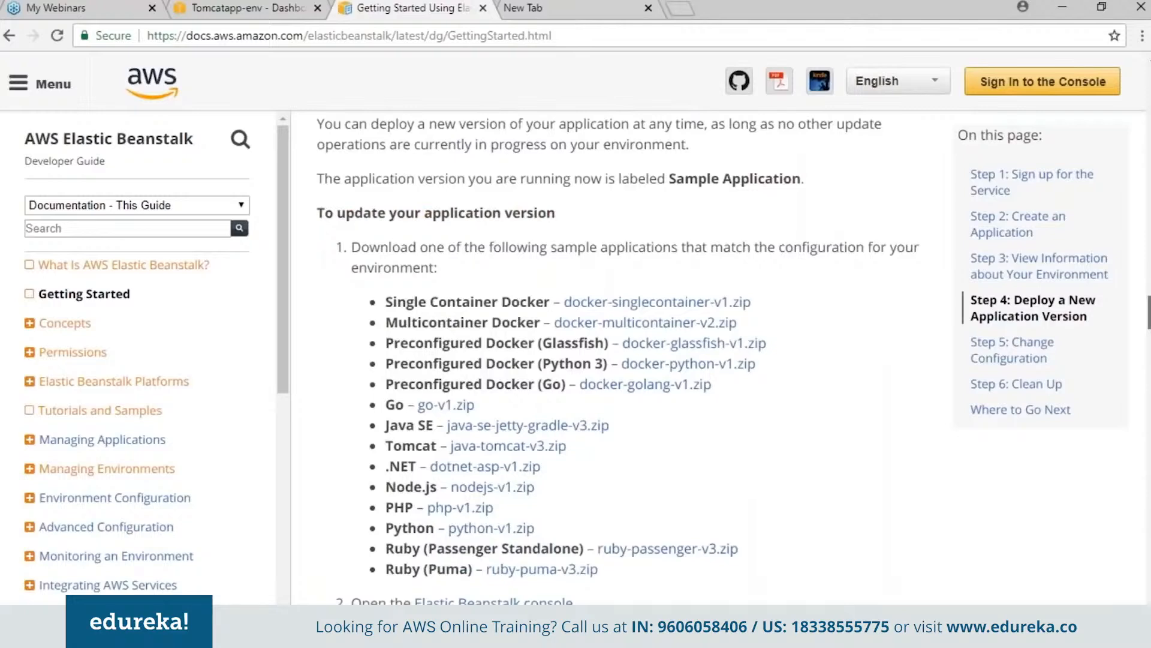
pyautogui.scroll(-2, 482, 321)
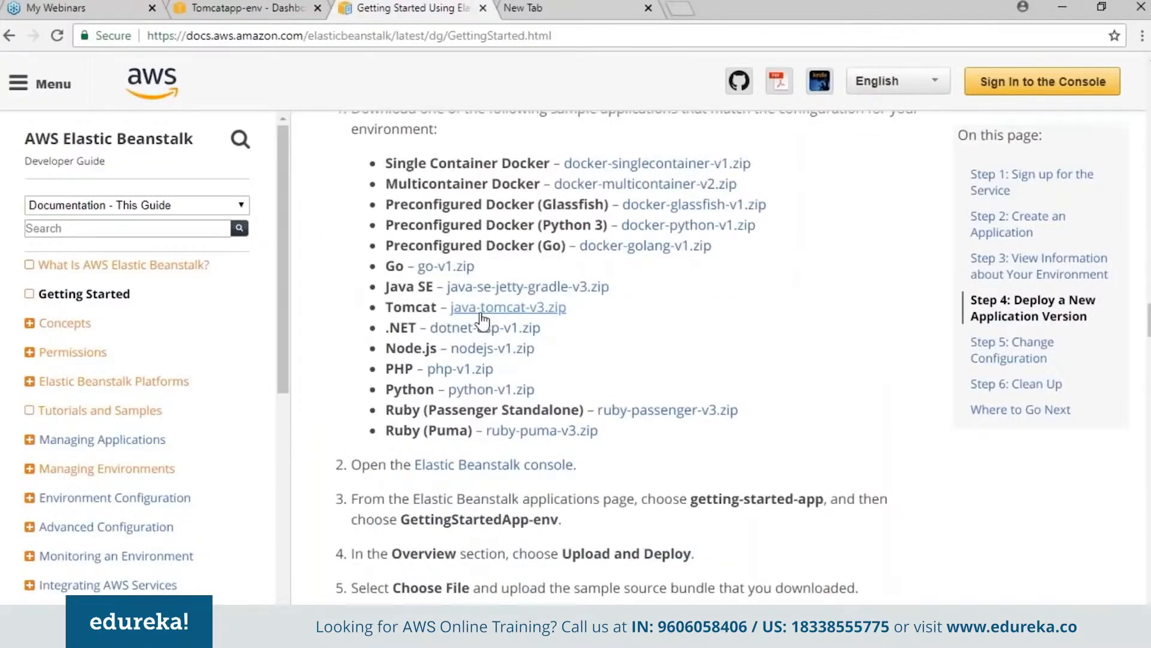
# - Upload java-tomcat-v3.zip as a new application version of tomcatapp with the version label "newver"
pyautogui.click(238, 7)
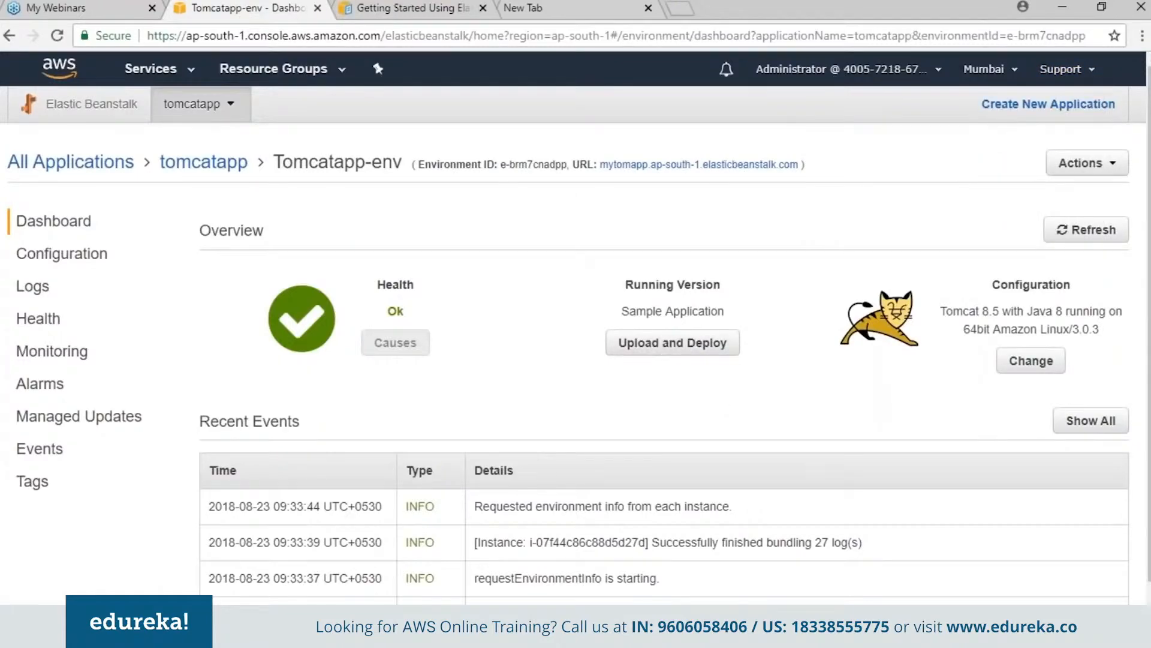
pyautogui.click(17, 165)
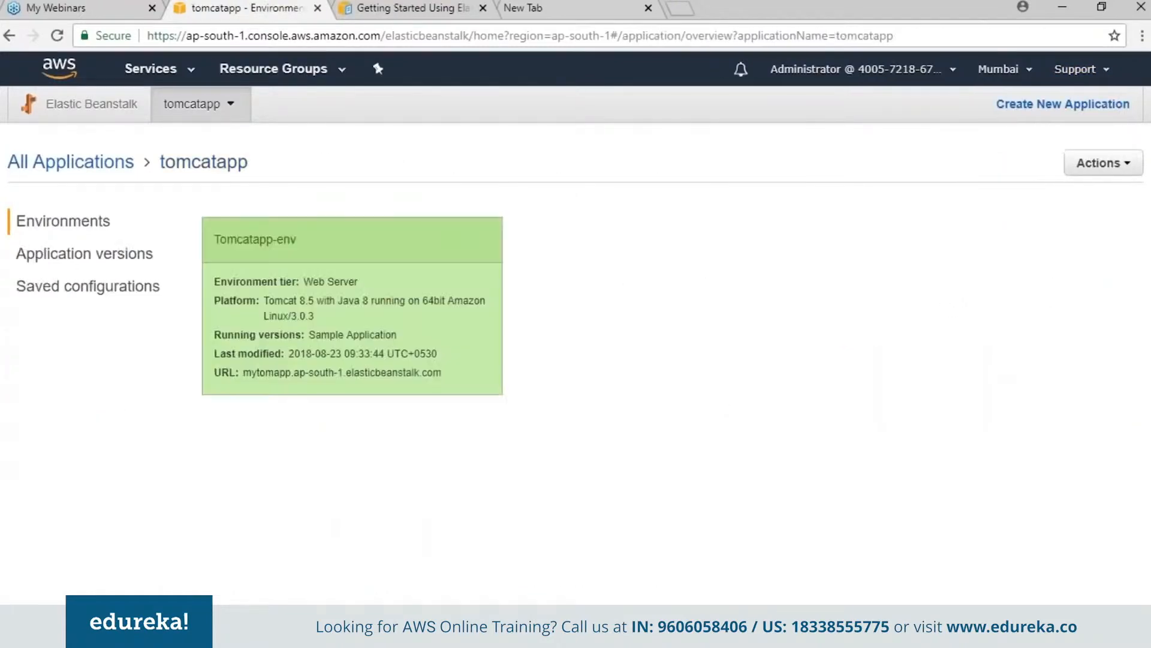
pyautogui.click(75, 256)
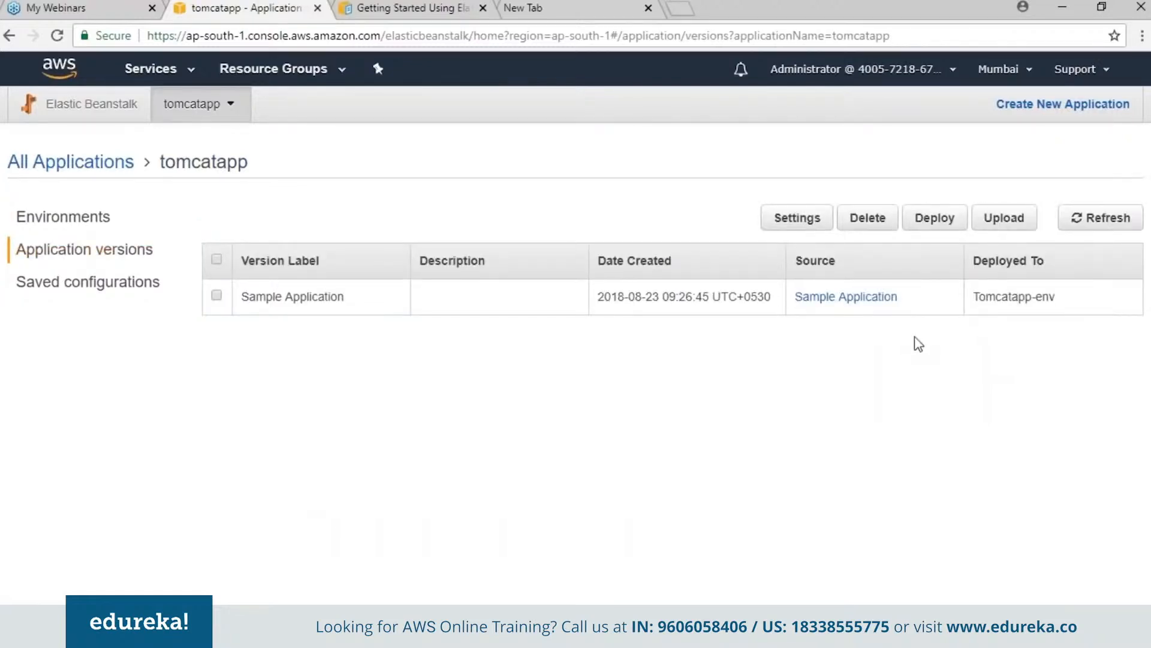
pyautogui.click(1000, 223)
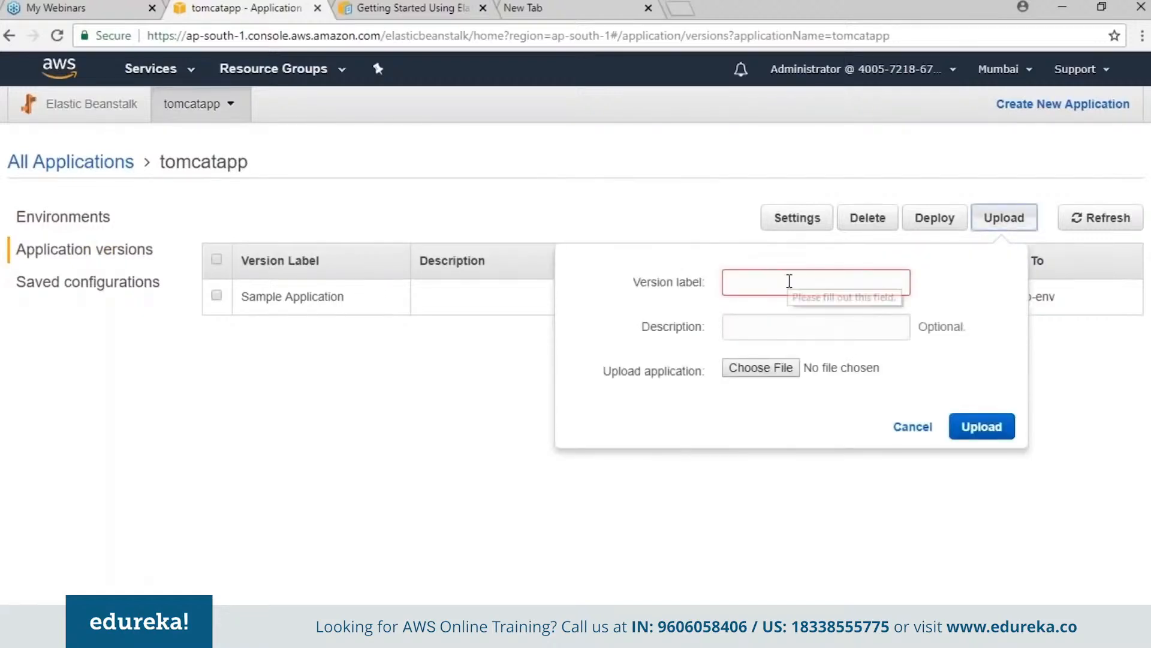
pyautogui.write('newver')
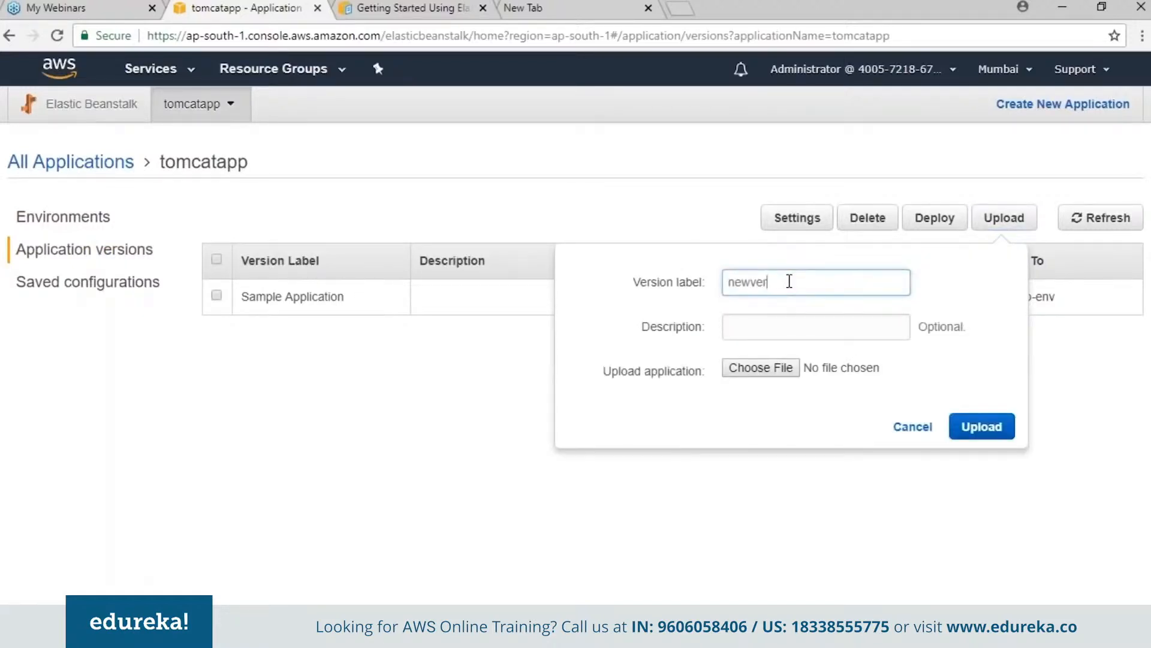
pyautogui.click(750, 373)
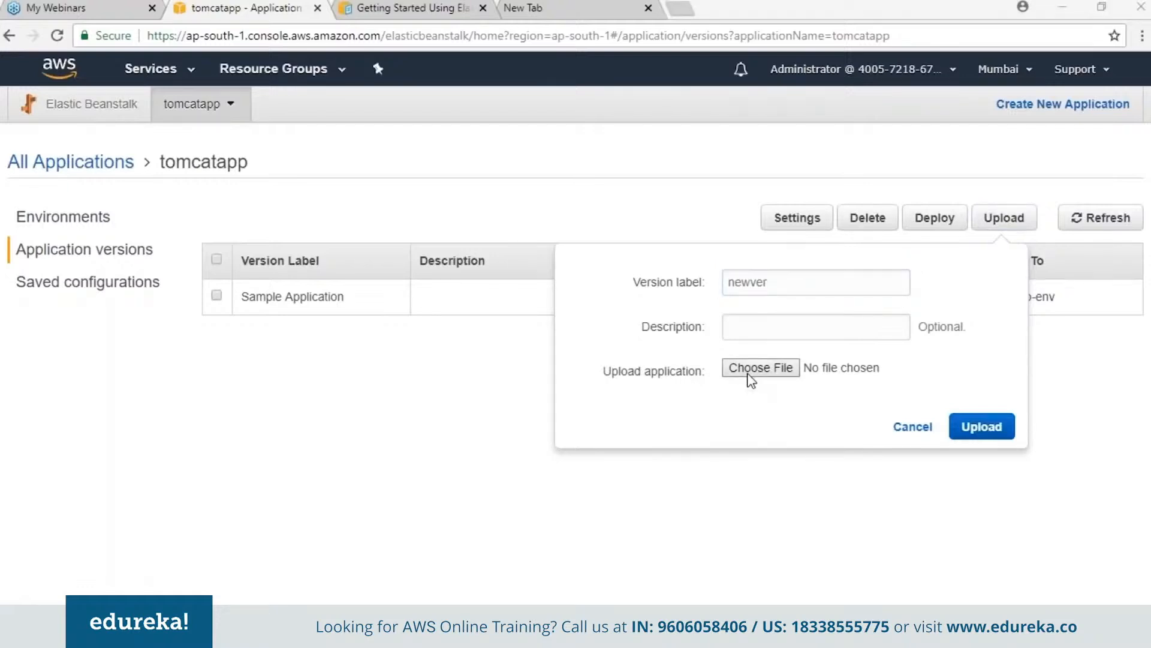
pyautogui.click(393, 171)
pyautogui.click(411, 377)
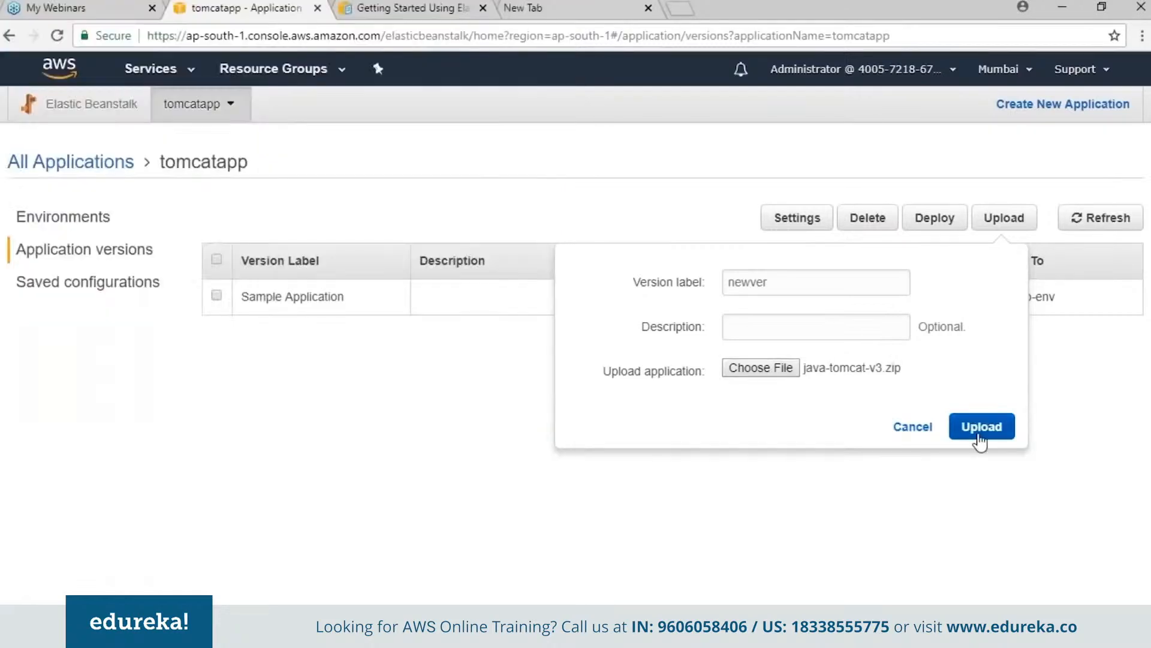
pyautogui.click(980, 427)
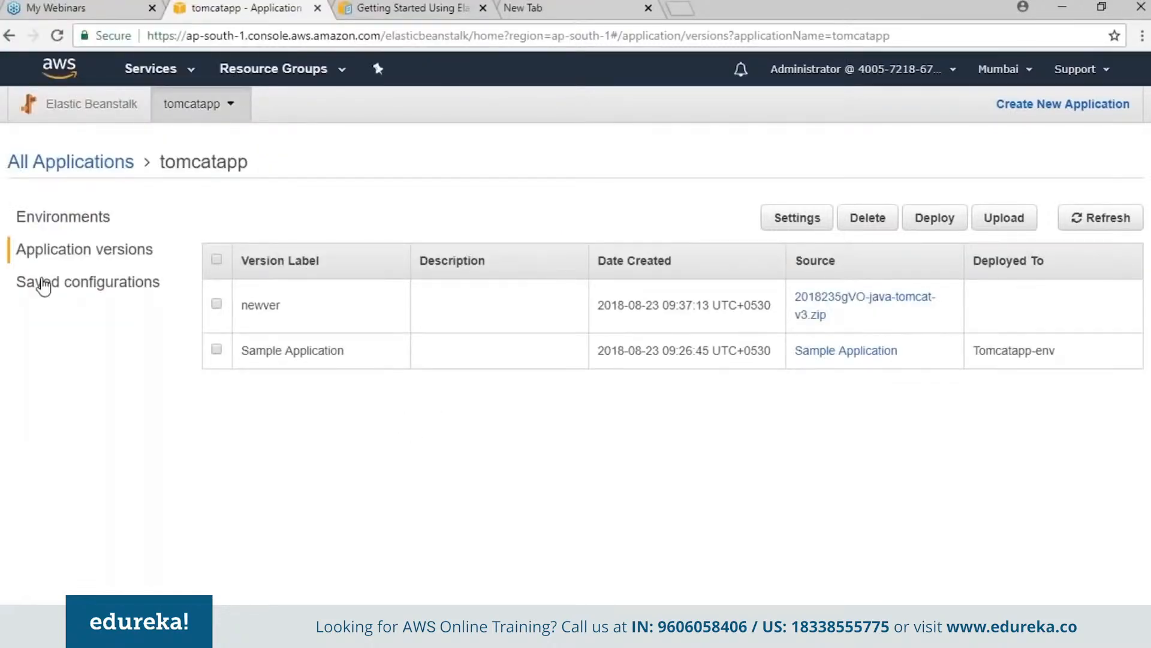
# - Deploy the newver application version to the Tomcatapp-env environment
pyautogui.click(71, 235)
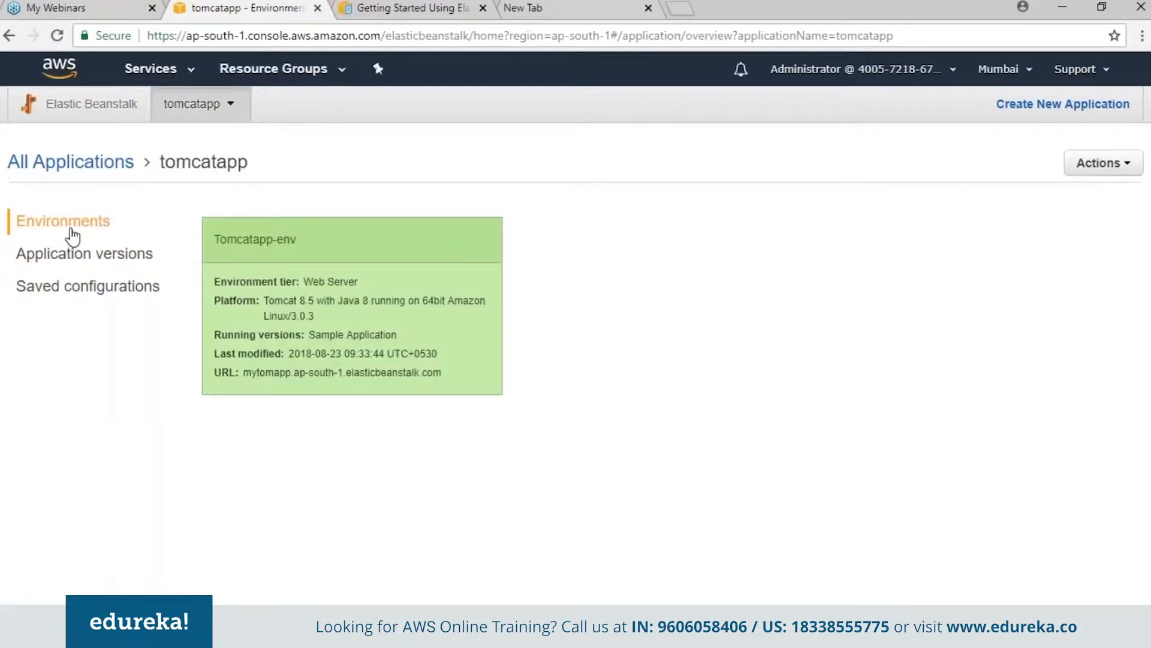
pyautogui.click(240, 191)
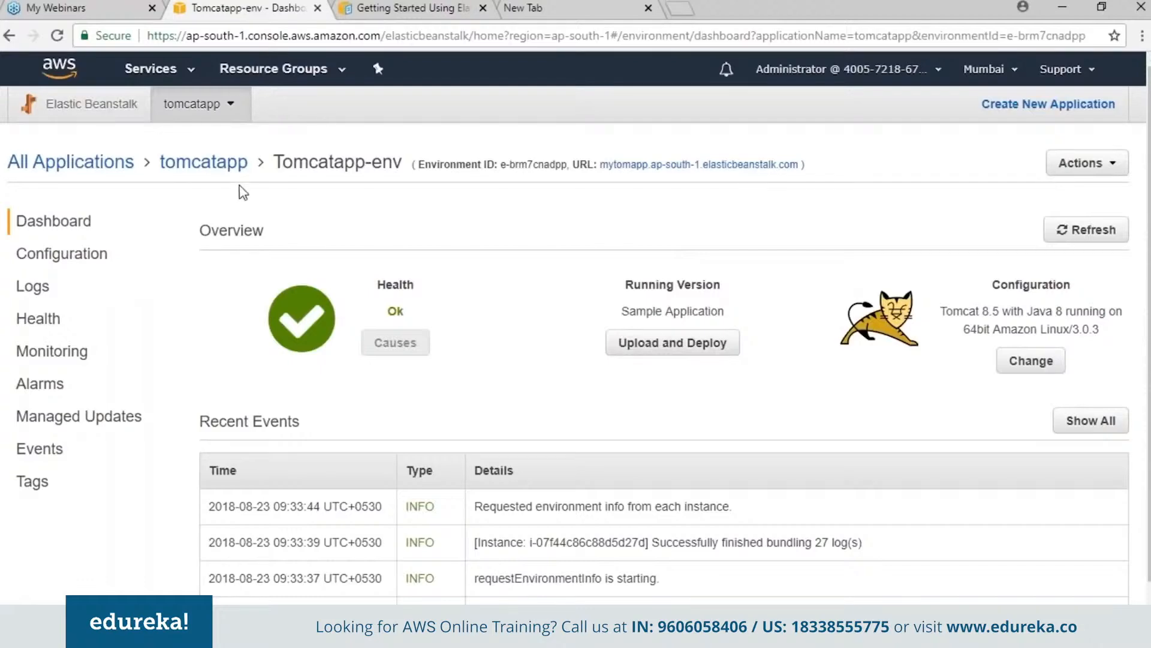
pyautogui.click(204, 163)
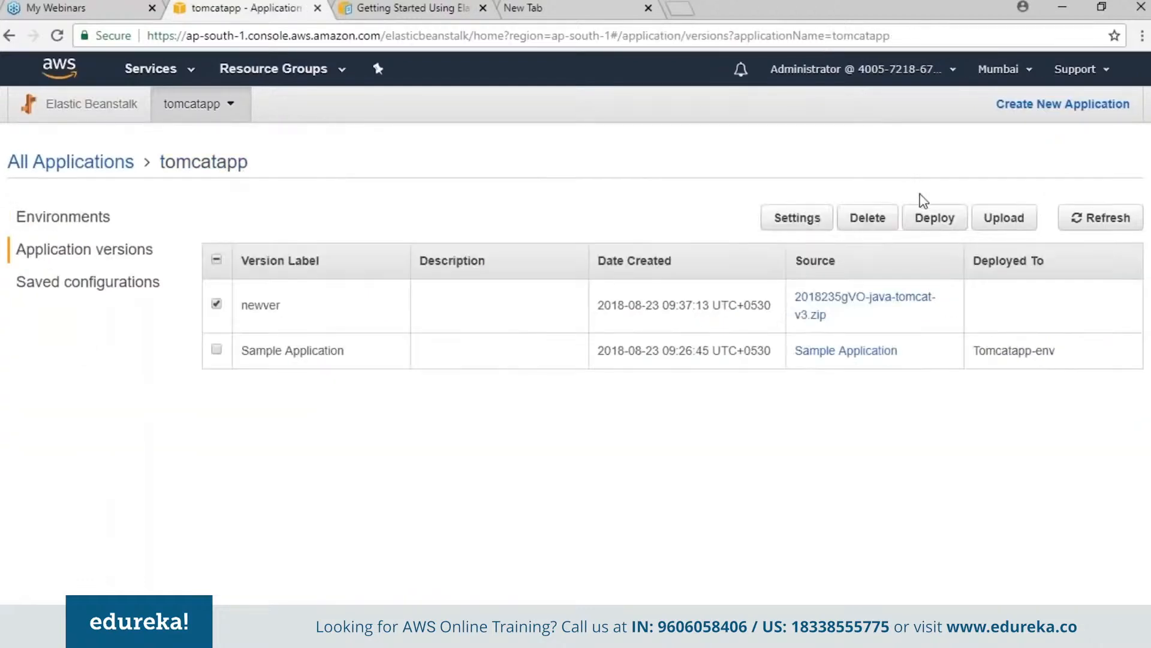
pyautogui.click(924, 217)
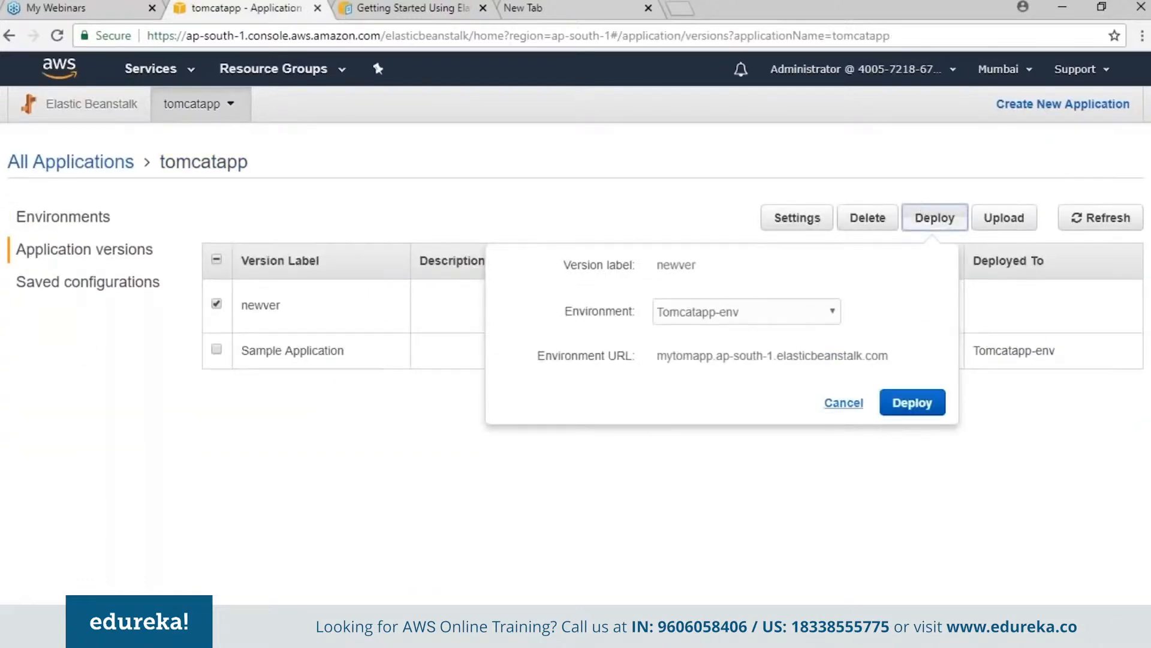
pyautogui.click(890, 415)
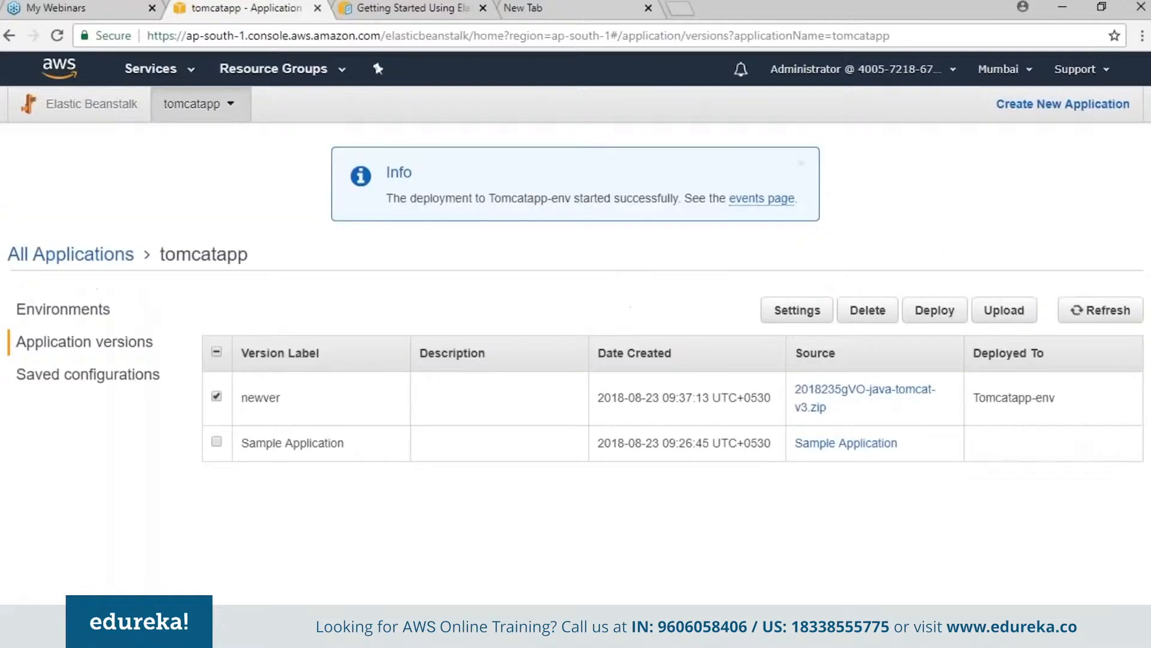
# - Check the running version and available actions on the Tomcatapp-env dashboard, and review where each tomcatapp version is deployed
pyautogui.click(93, 316)
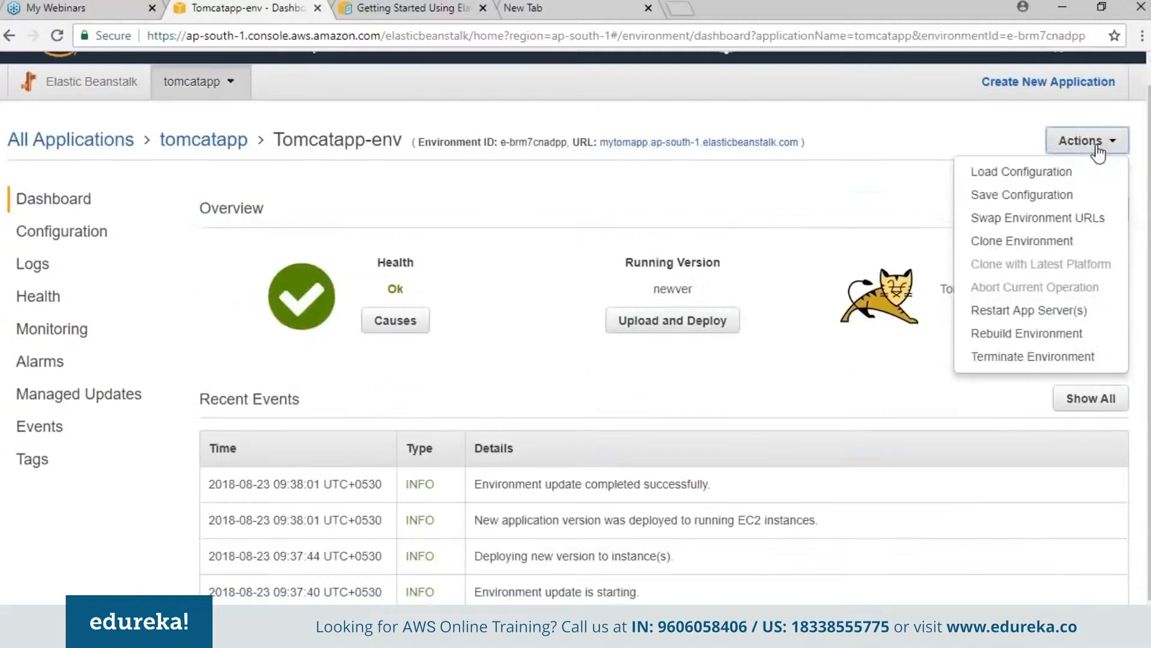
pyautogui.click(1097, 149)
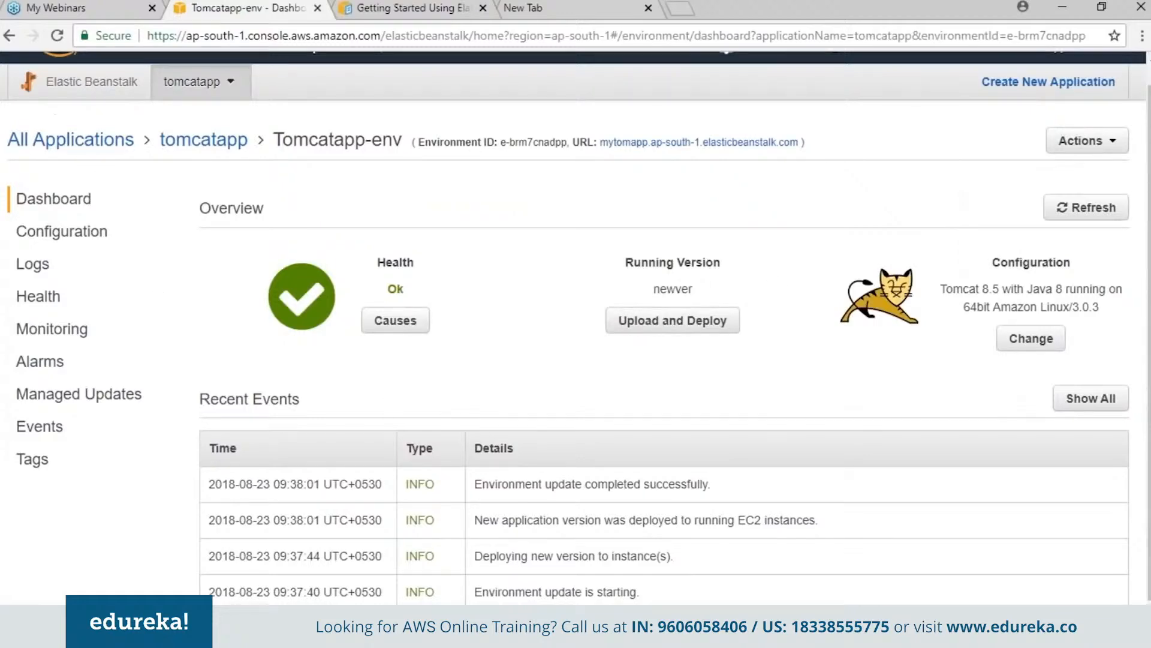
pyautogui.click(240, 142)
pyautogui.click(108, 252)
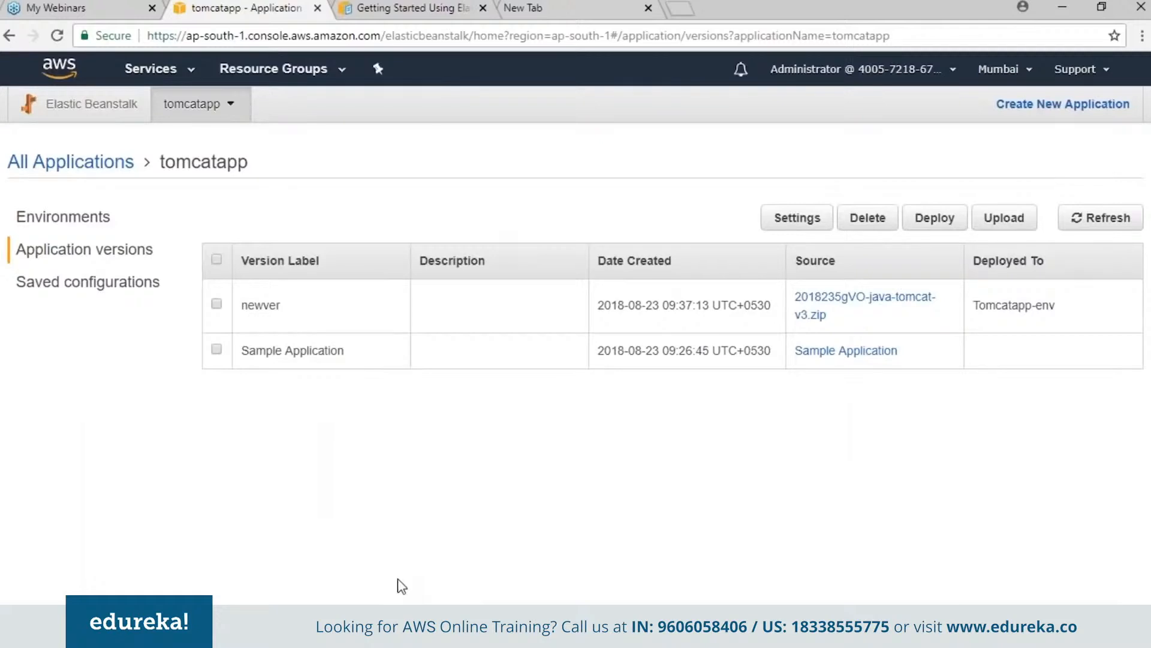
# - Review the actions available for Tomcatapp-env and the saved configurations of tomcatapp, and return to the application's environments
pyautogui.click(99, 221)
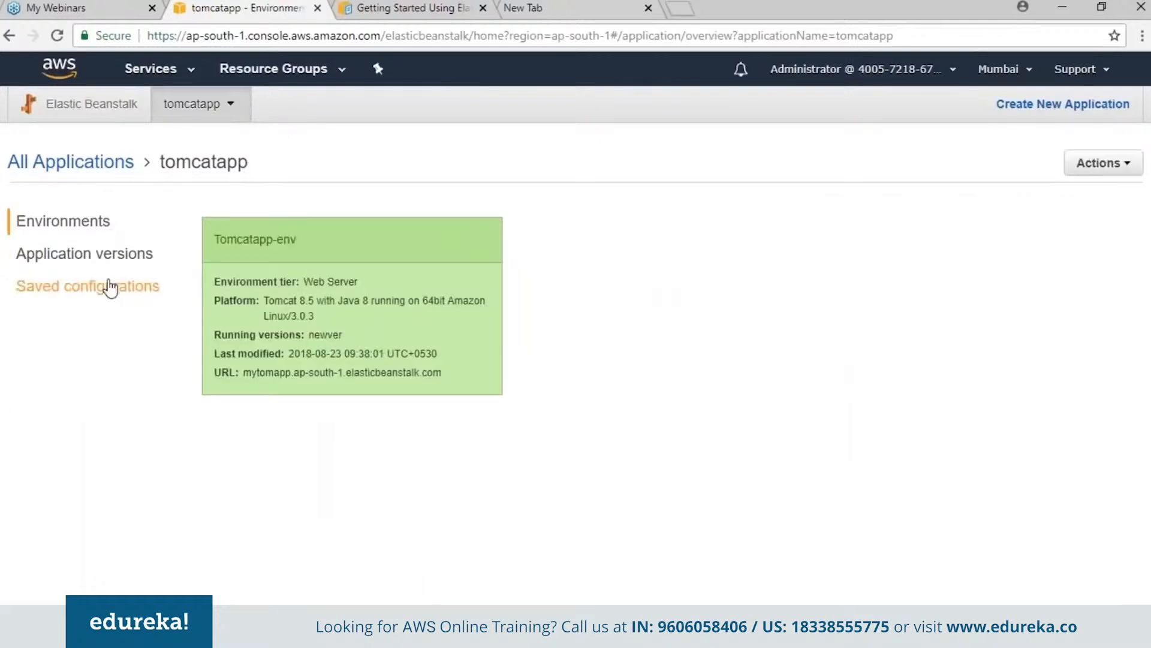
pyautogui.click(270, 252)
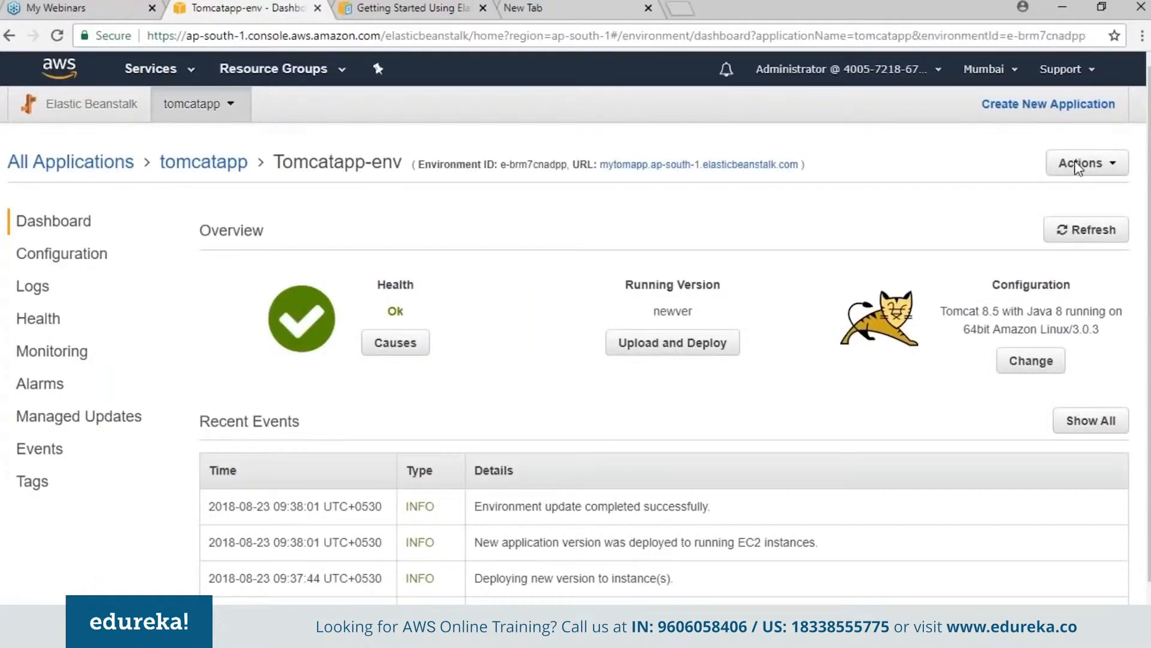
pyautogui.click(1077, 167)
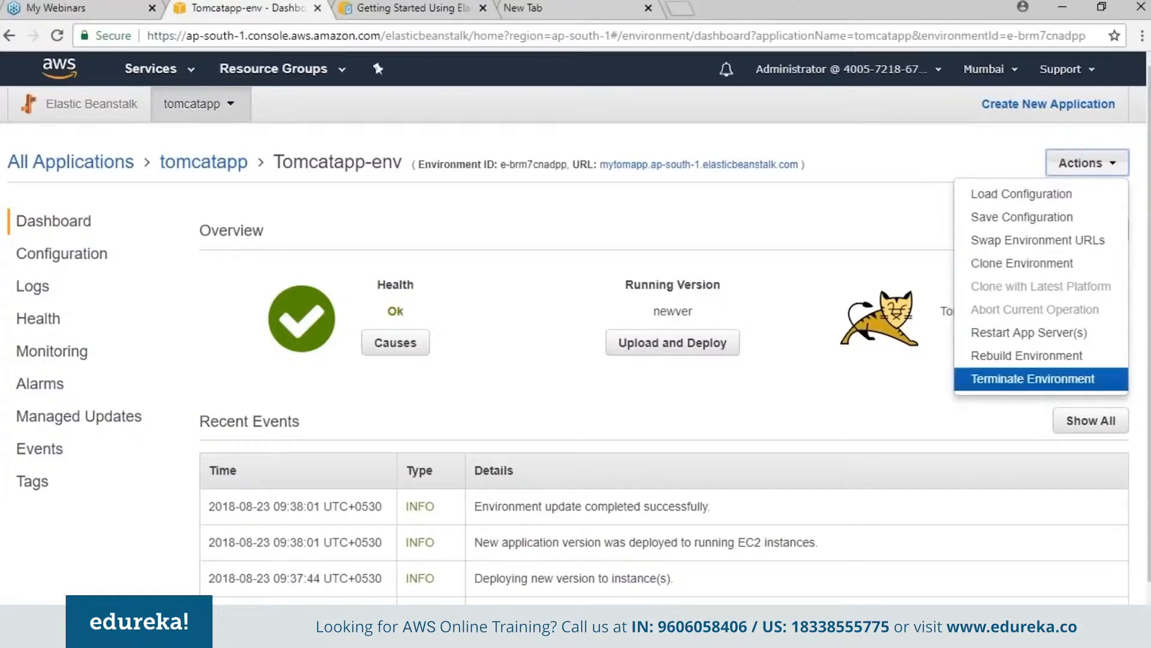
pyautogui.click(384, 253)
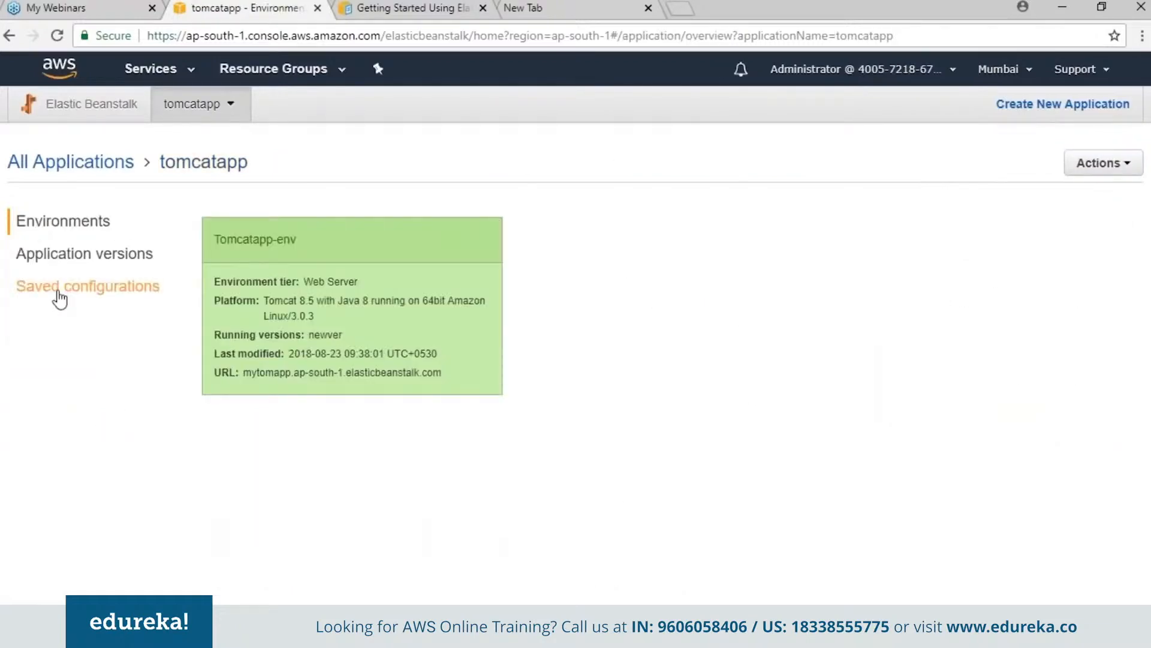
pyautogui.click(60, 287)
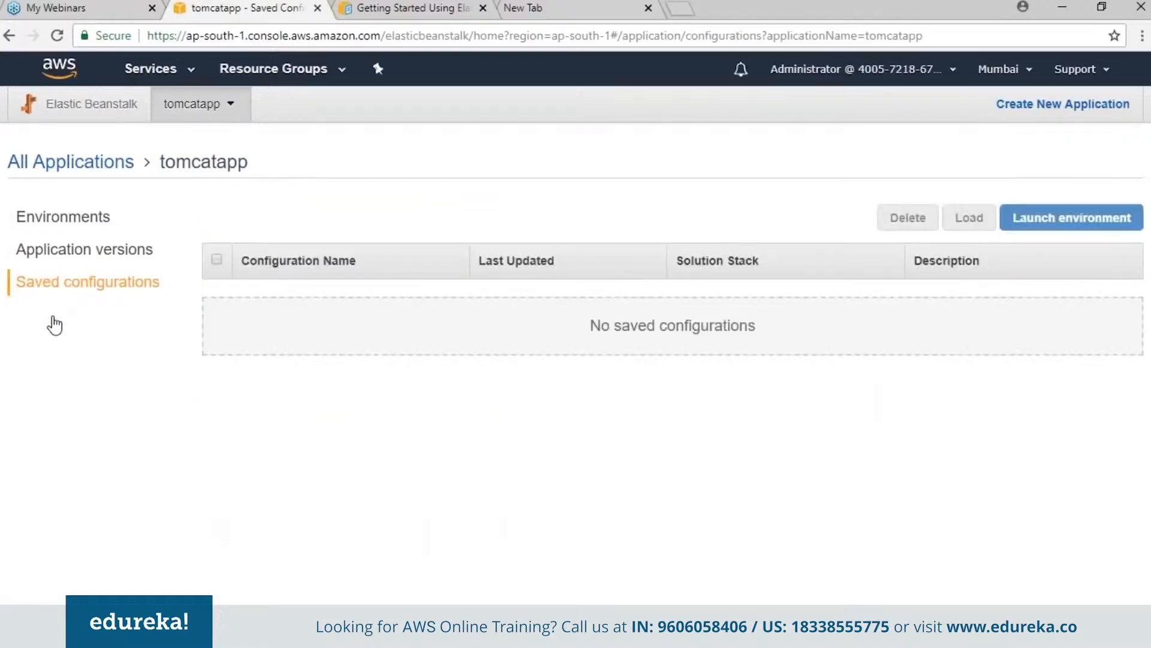
pyautogui.click(92, 219)
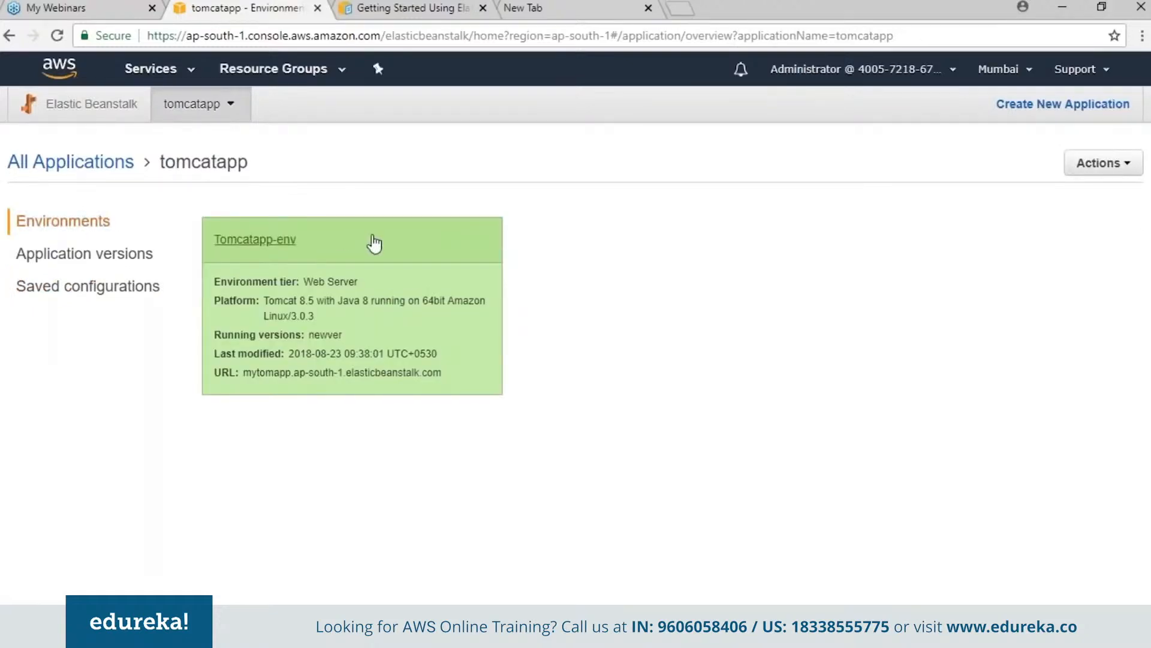
# - Open the Tomcatapp-env application's public URL to view the deployed site, and return to the environment dashboard
pyautogui.click(281, 241)
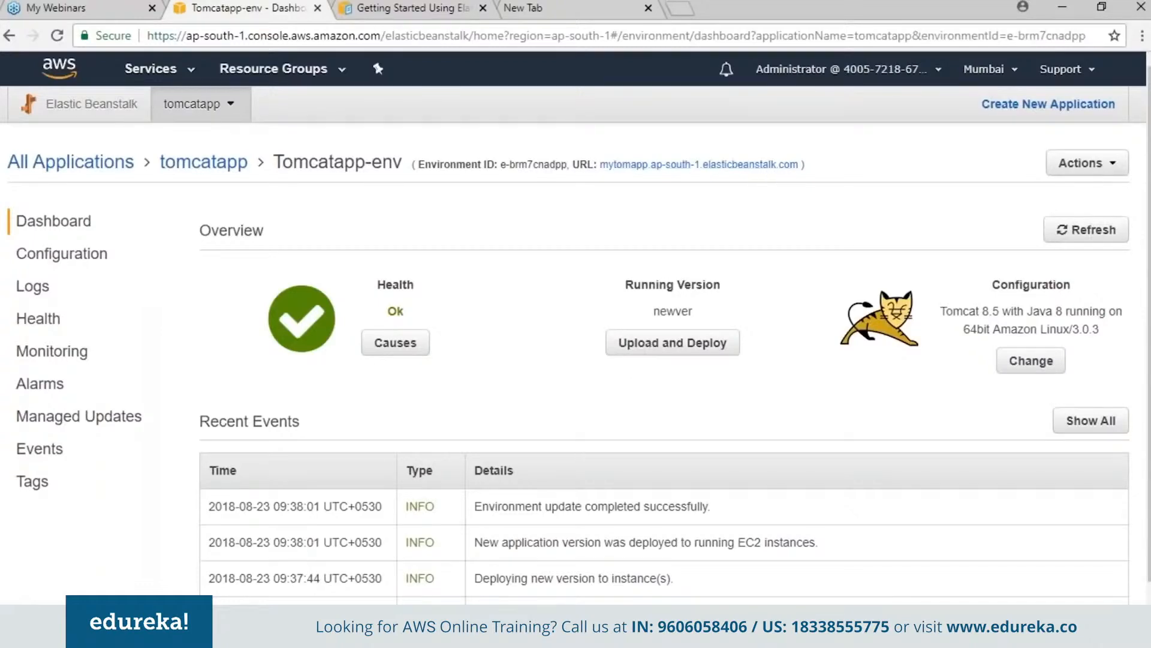
pyautogui.click(698, 164)
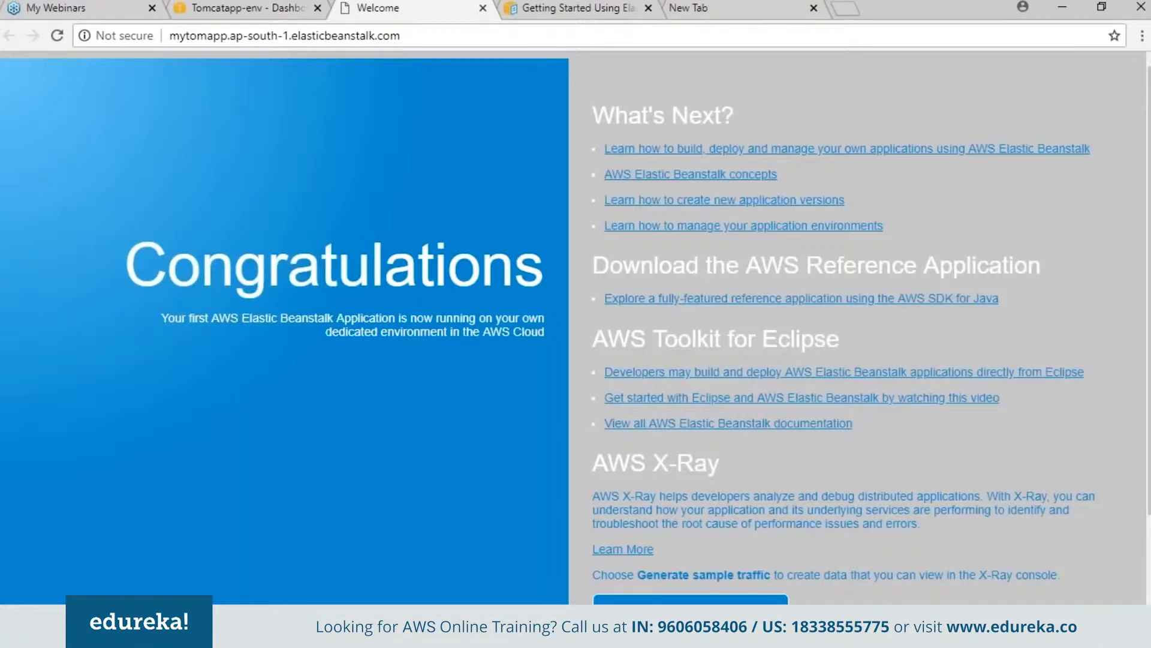
pyautogui.click(291, 9)
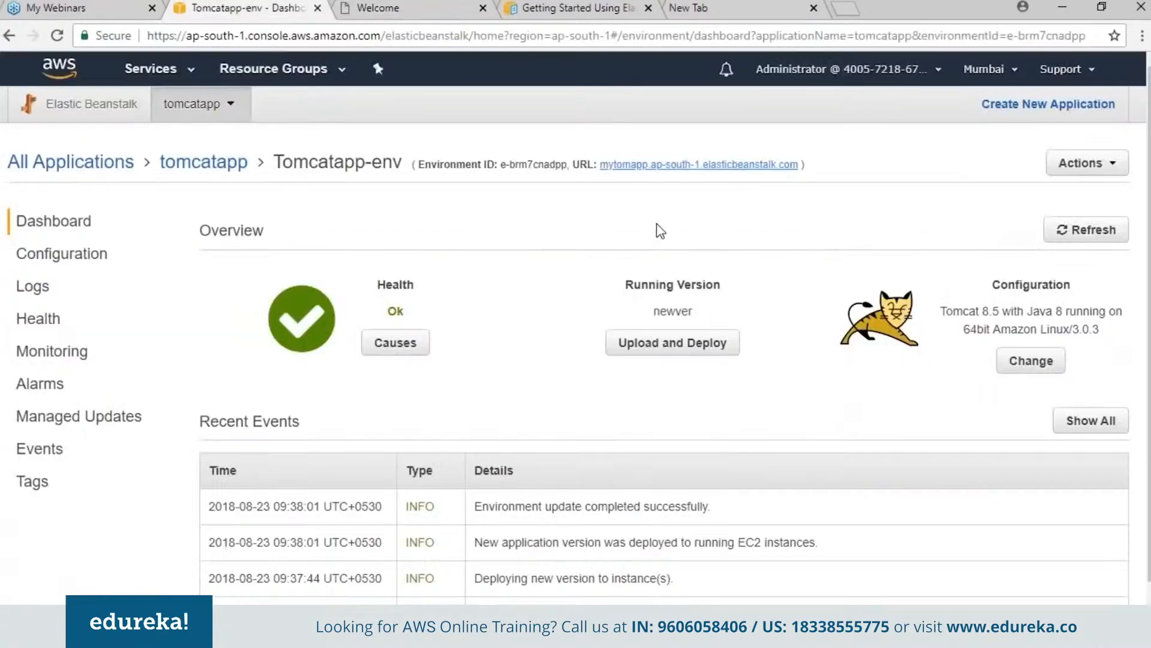